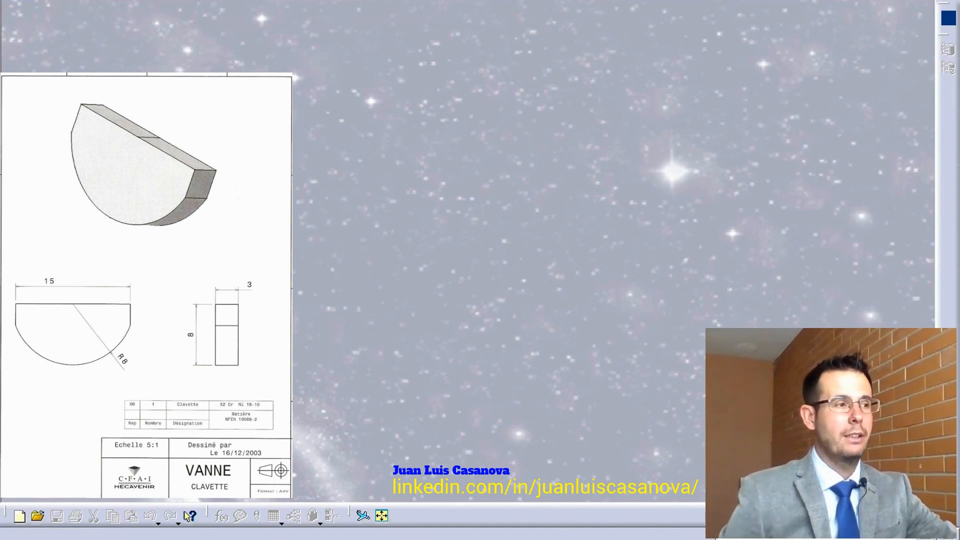
Start a new document of type Part.
click(108, 1)
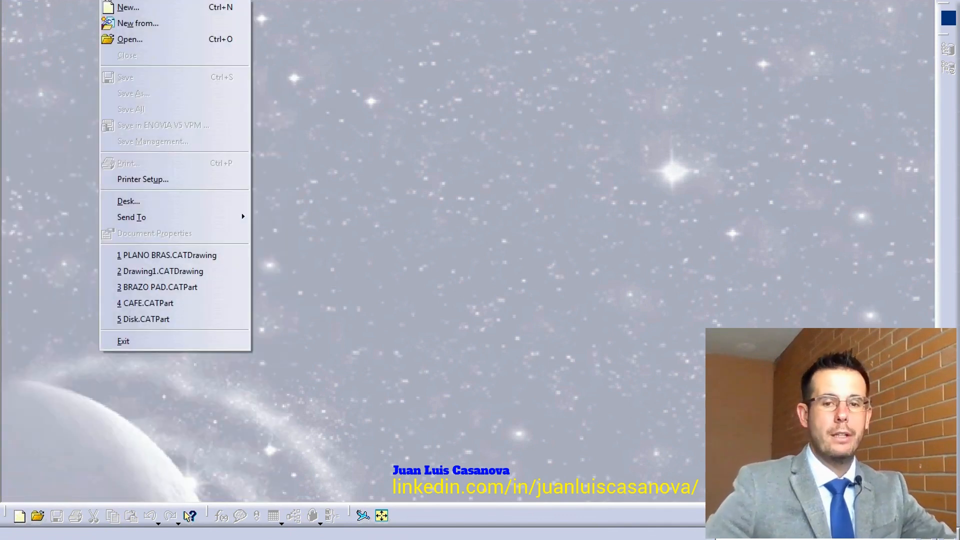
click(127, 6)
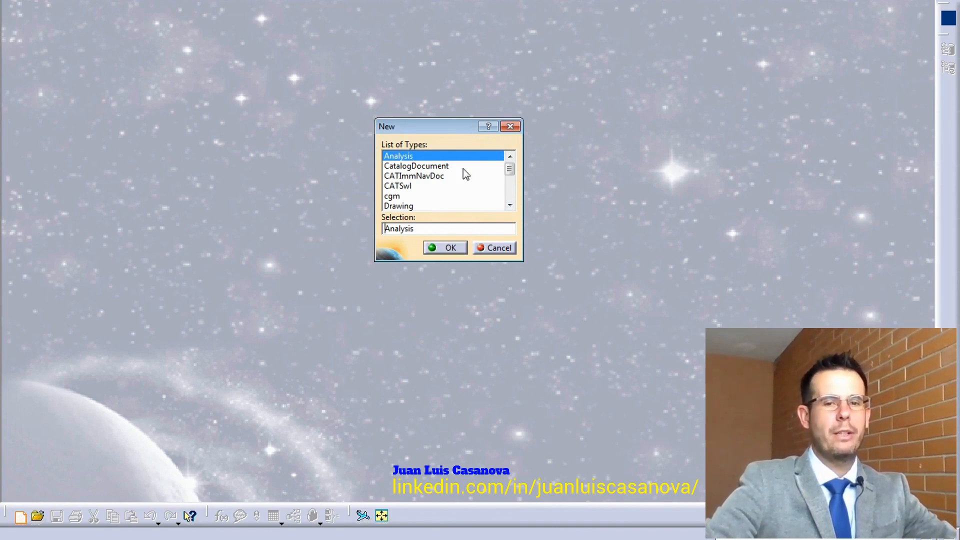
click(508, 205)
click(509, 205)
click(509, 205)
click(509, 205)
click(508, 205)
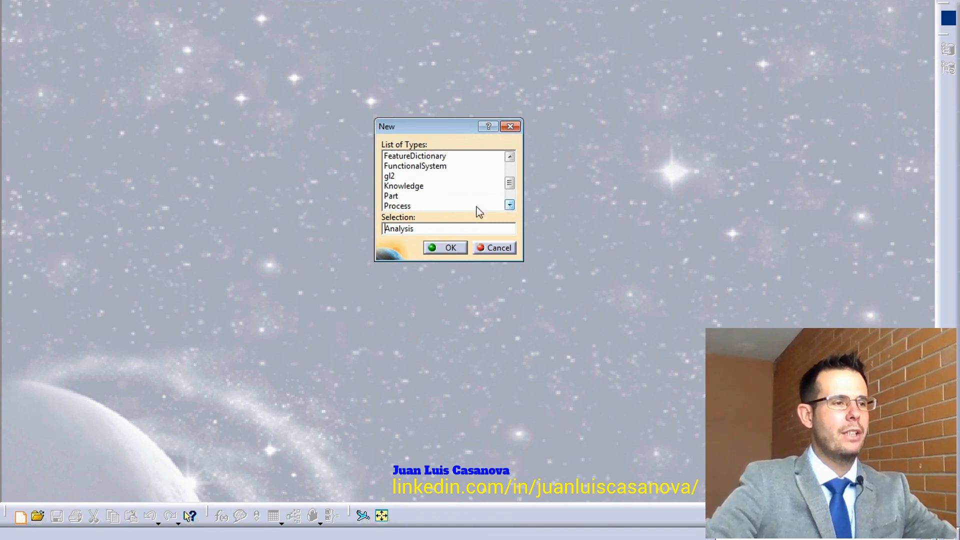
click(405, 199)
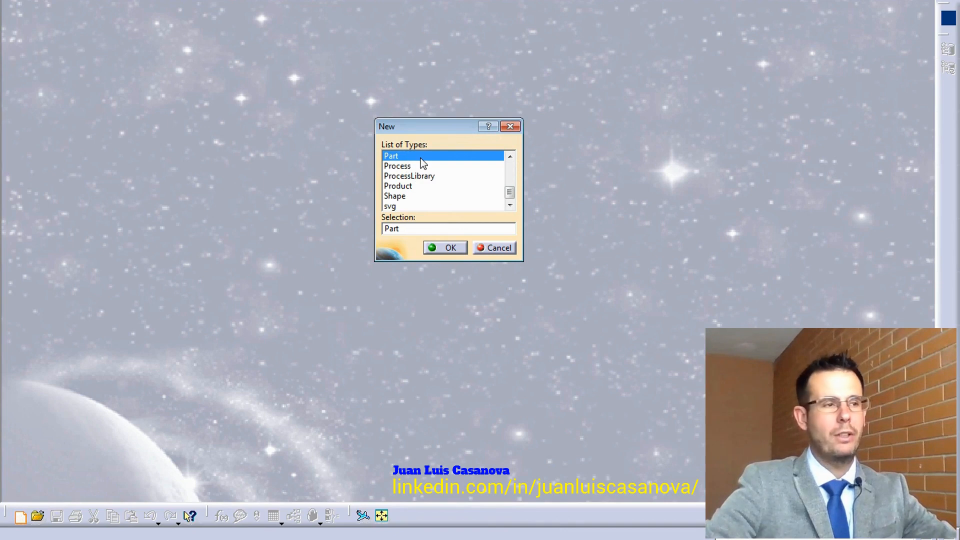
click(445, 248)
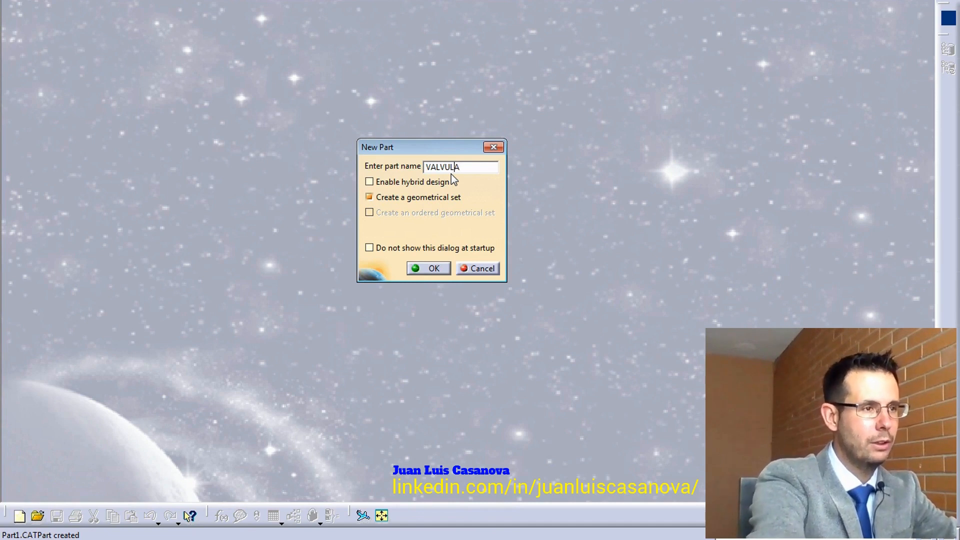
Name the new part COMPONENTE DE VALVULA and create it with a geometrical set and hybrid design off.
text(OMPONENTE )
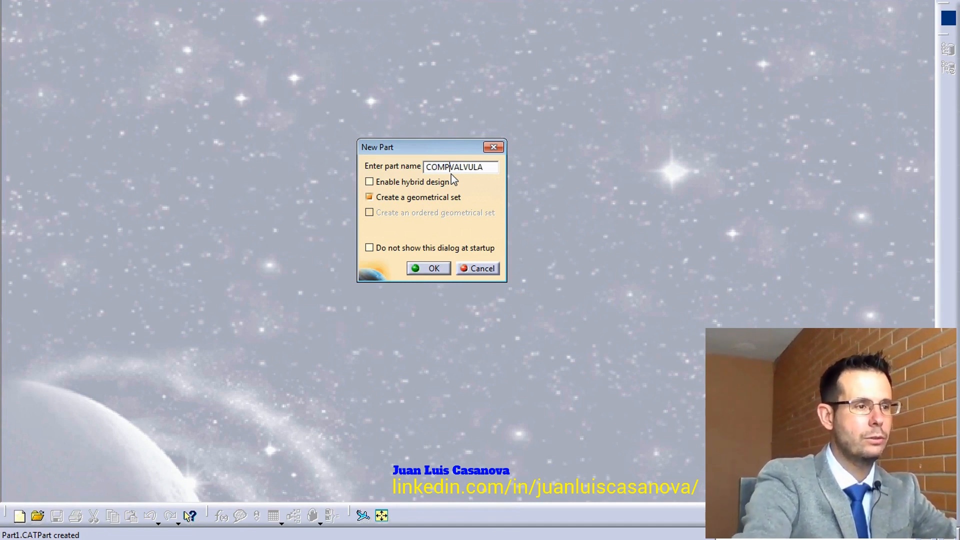
text(DE V)
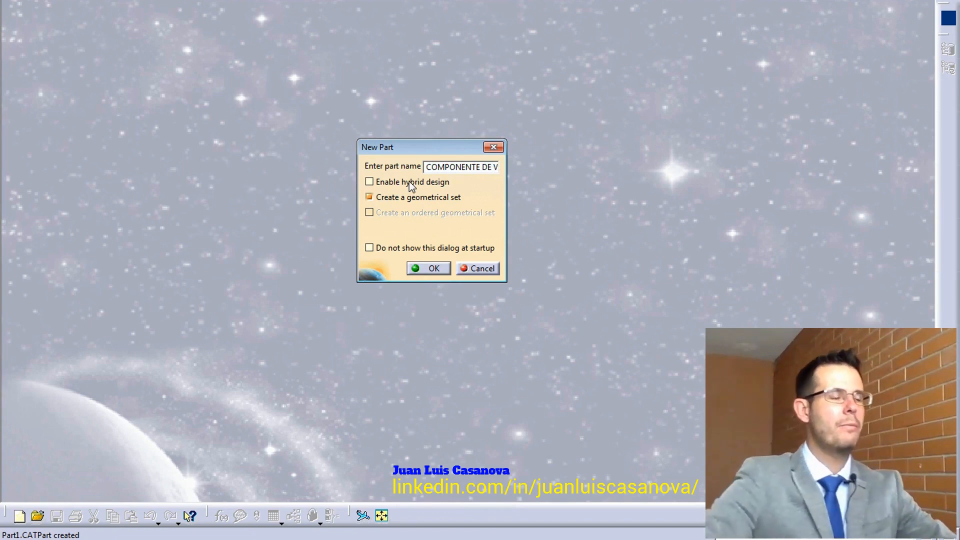
mouse_move(429, 189)
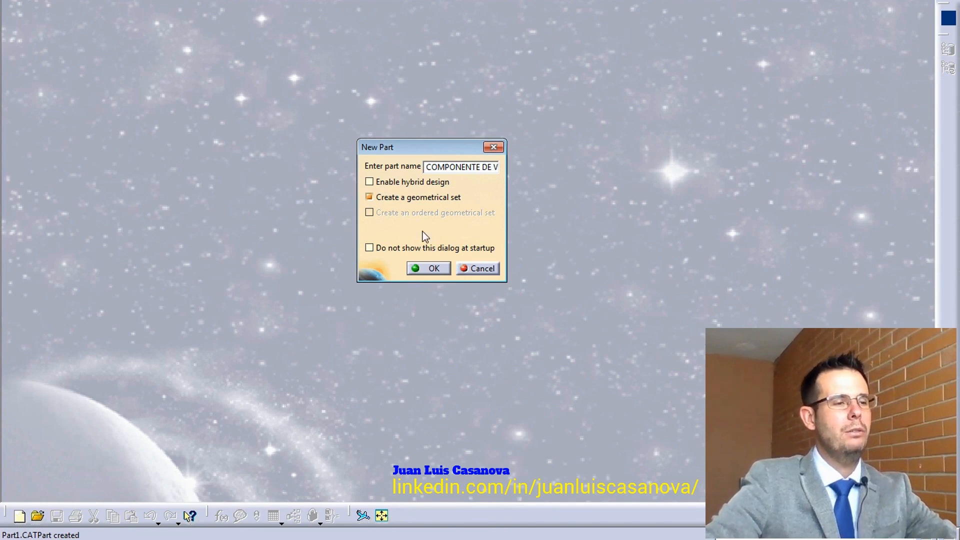
click(433, 269)
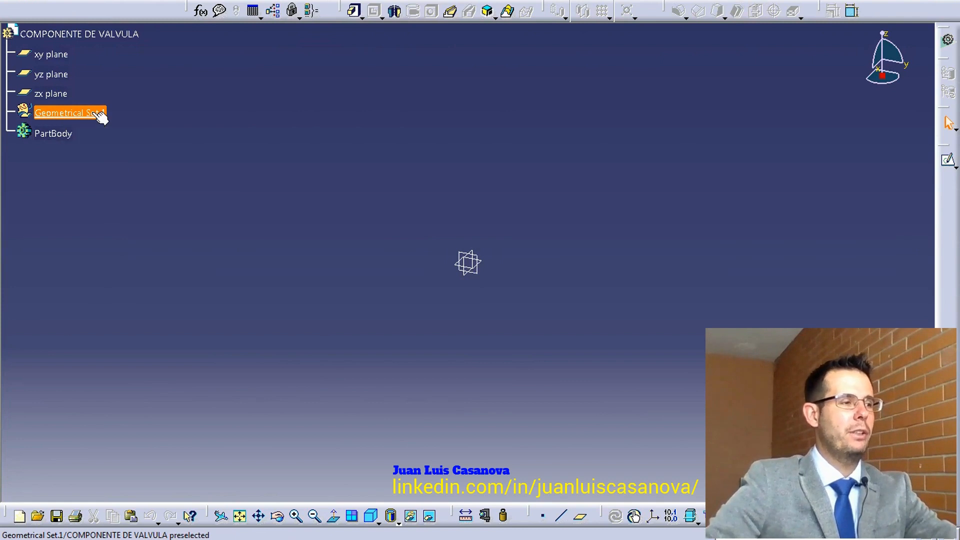
Rename the part's existing geometrical set as ELEMENTOS DE REFERENCIA.
right_click(58, 115)
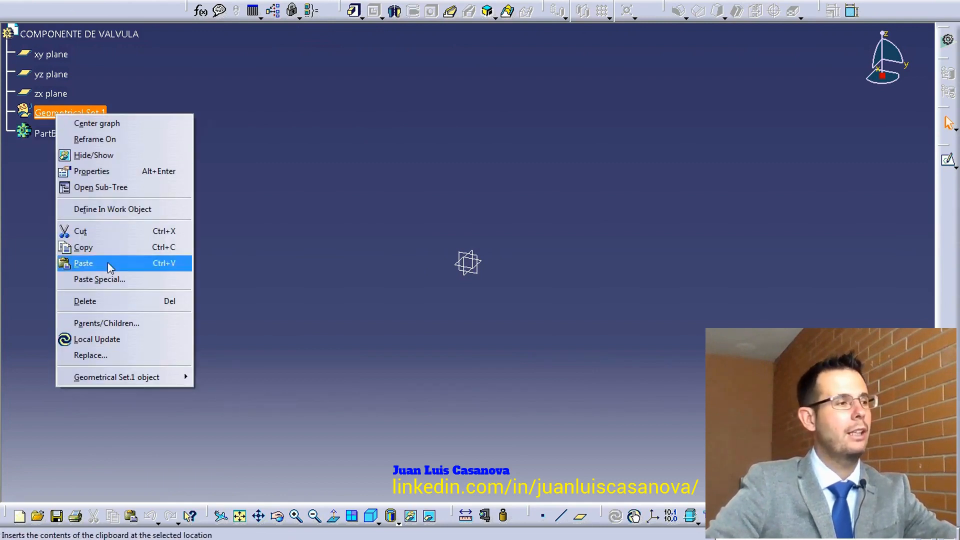
click(99, 171)
click(622, 103)
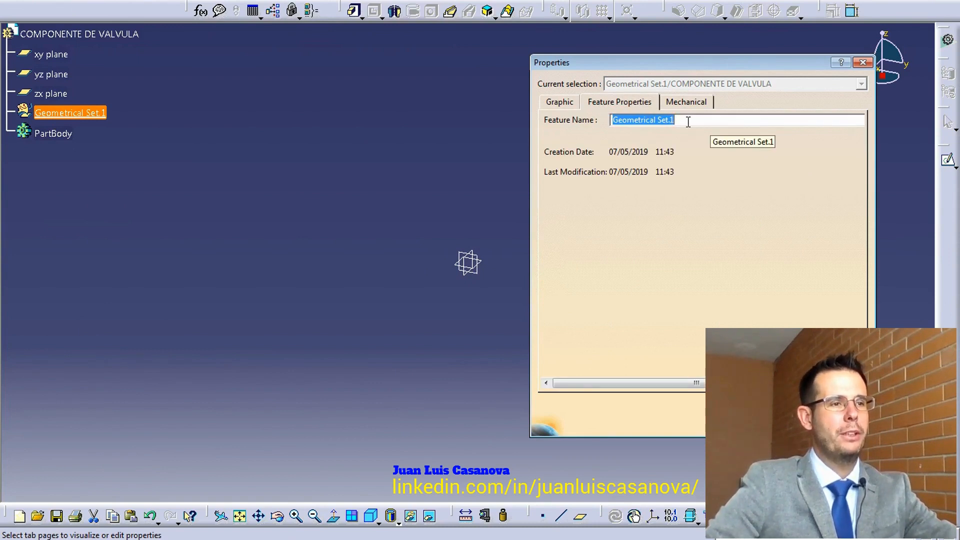
text(ELE)
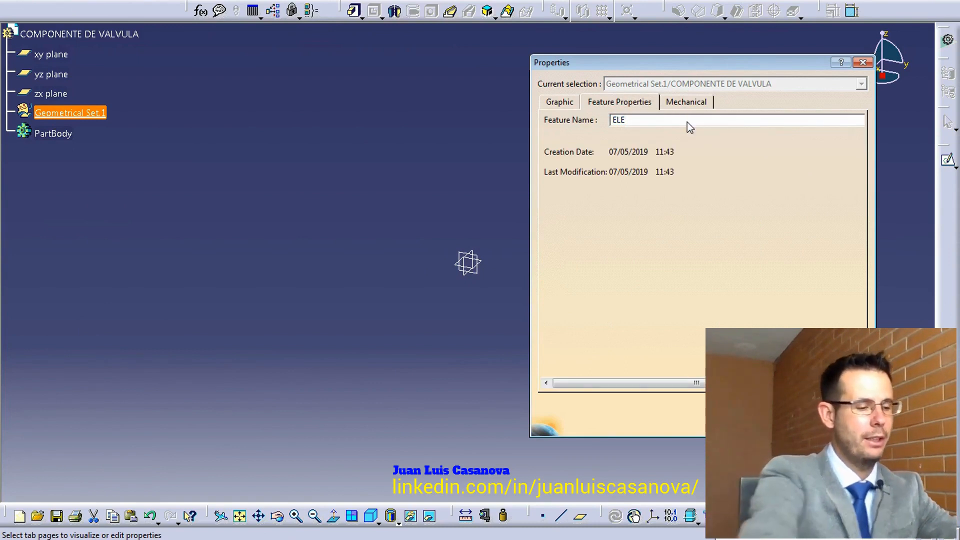
text(MENTOS DE )
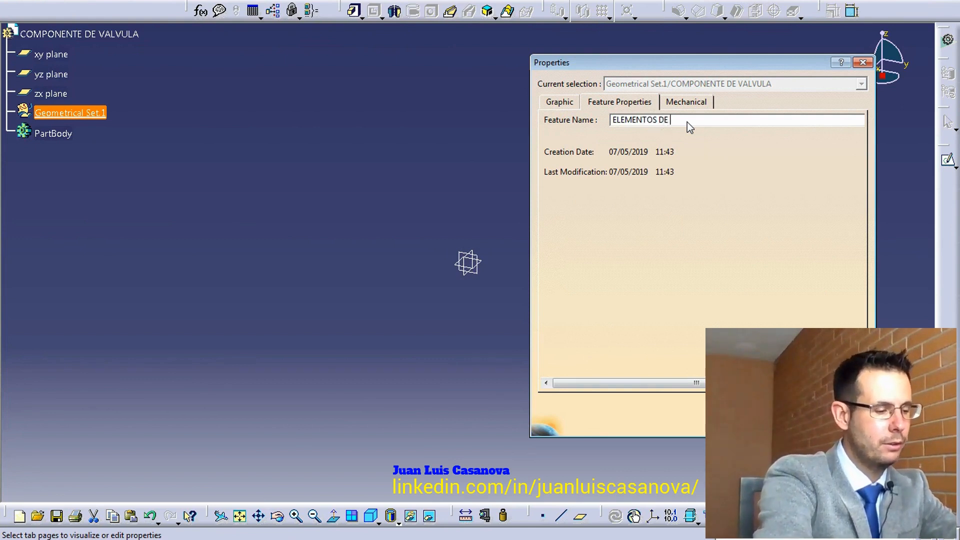
text(REFEREN)
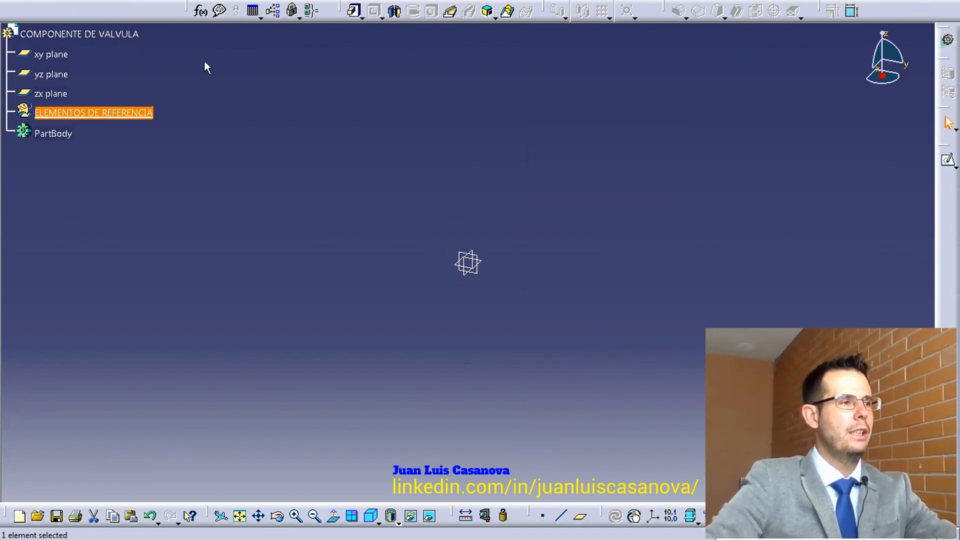
click(224, 1)
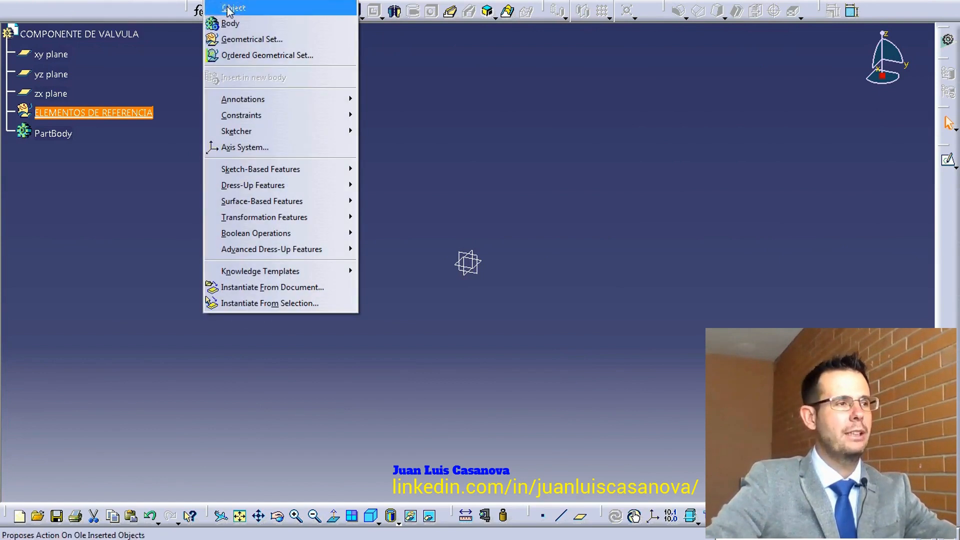
click(248, 39)
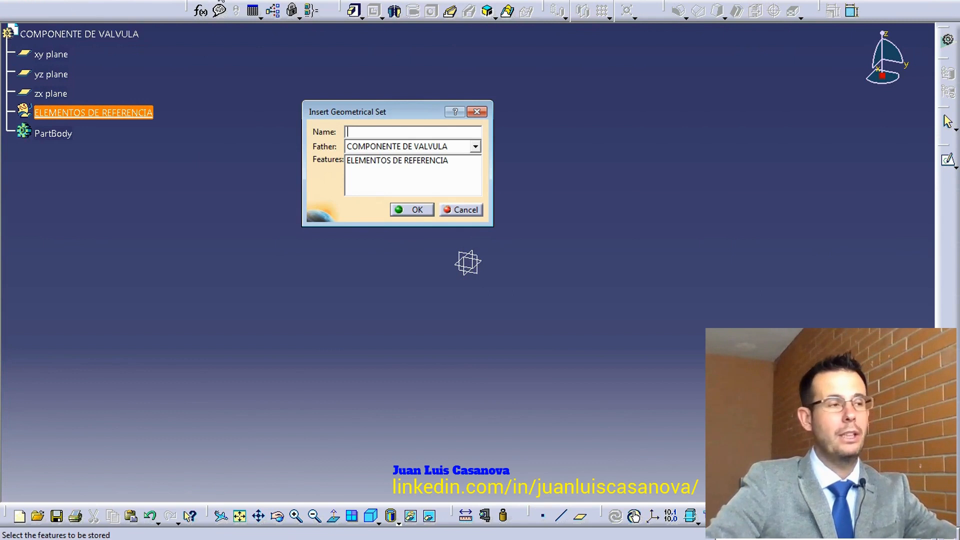
click(221, 1)
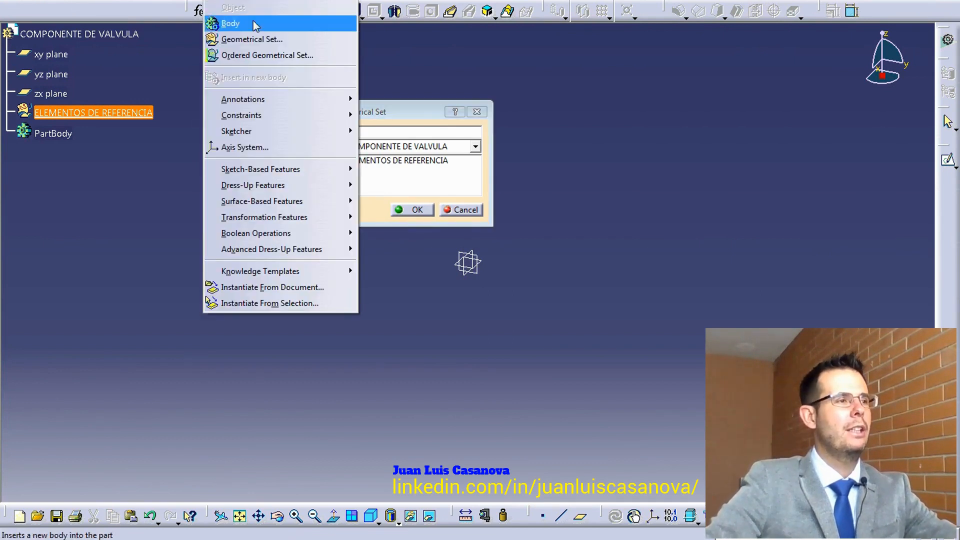
click(222, 1)
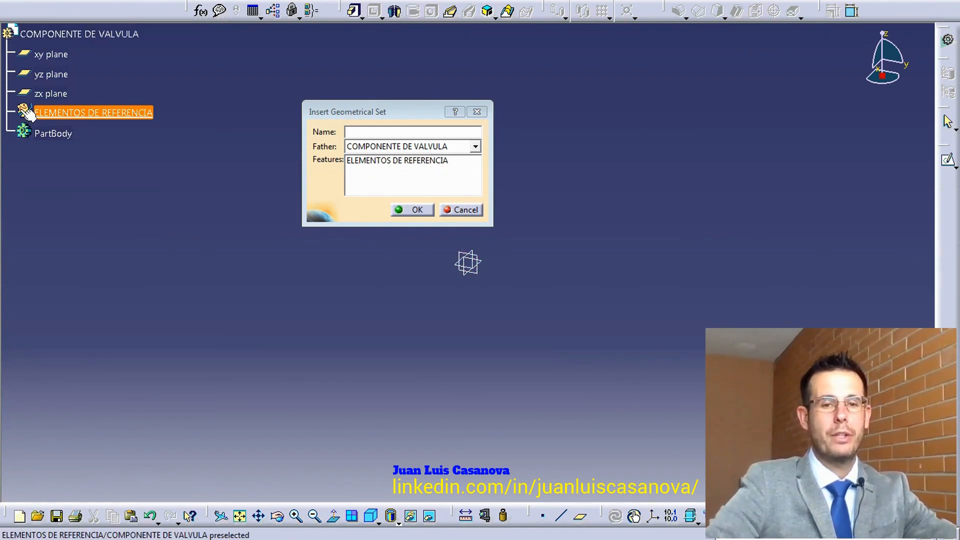
click(383, 163)
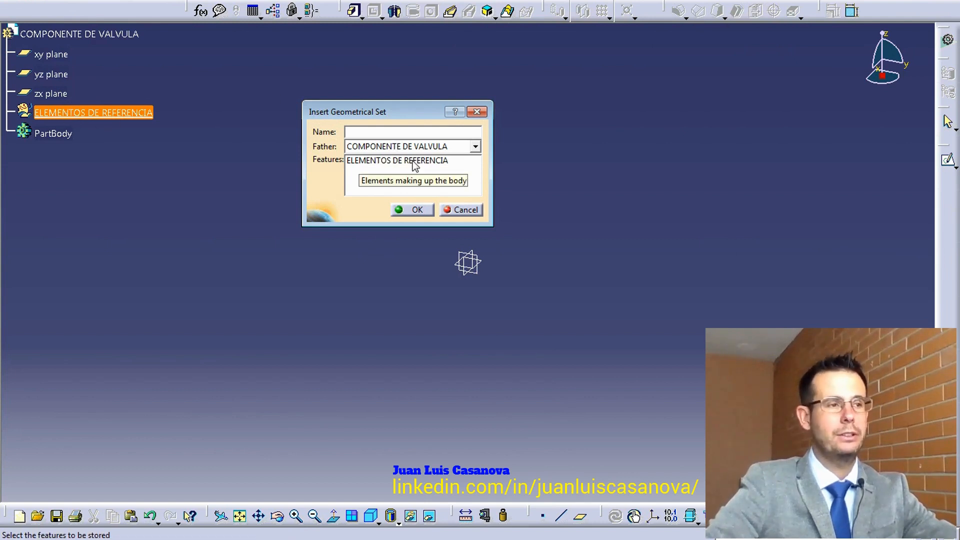
click(459, 210)
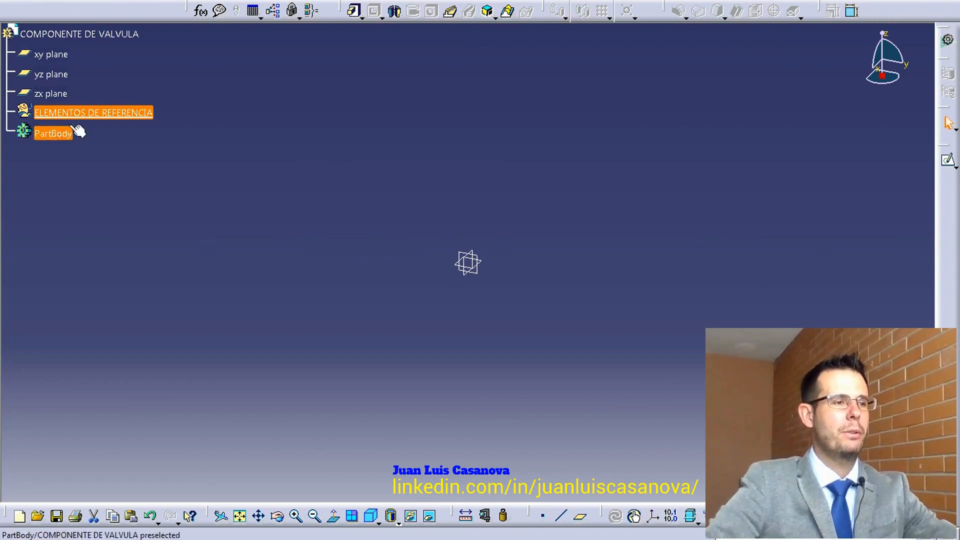
Clear the selection and insert an empty geometrical set named CROQUIS under COMPONENTE DE VALVULA.
click(146, 119)
click(389, 73)
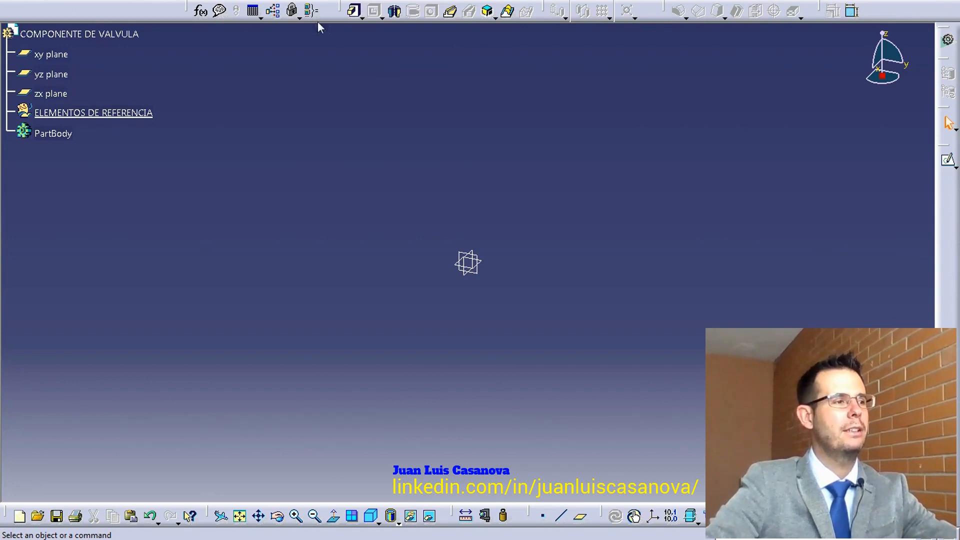
click(231, 1)
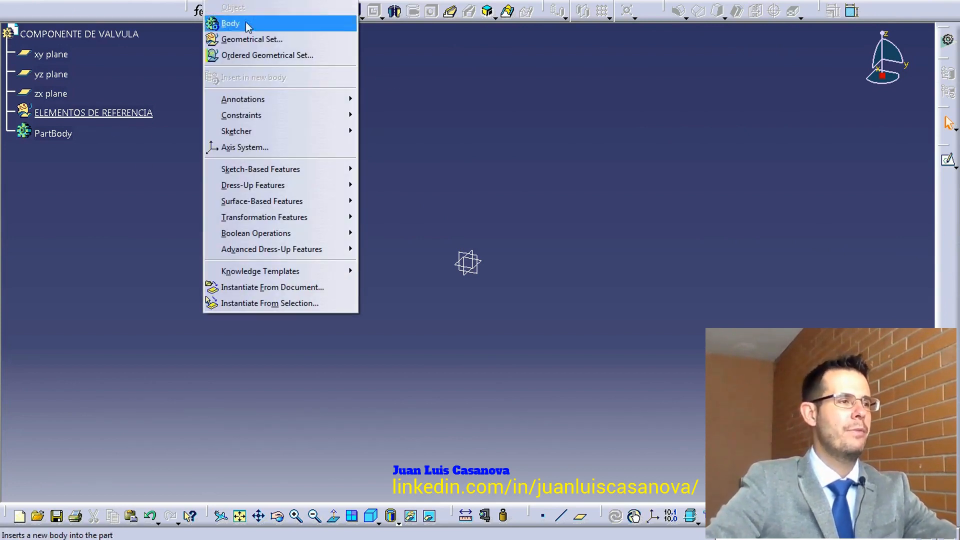
click(267, 40)
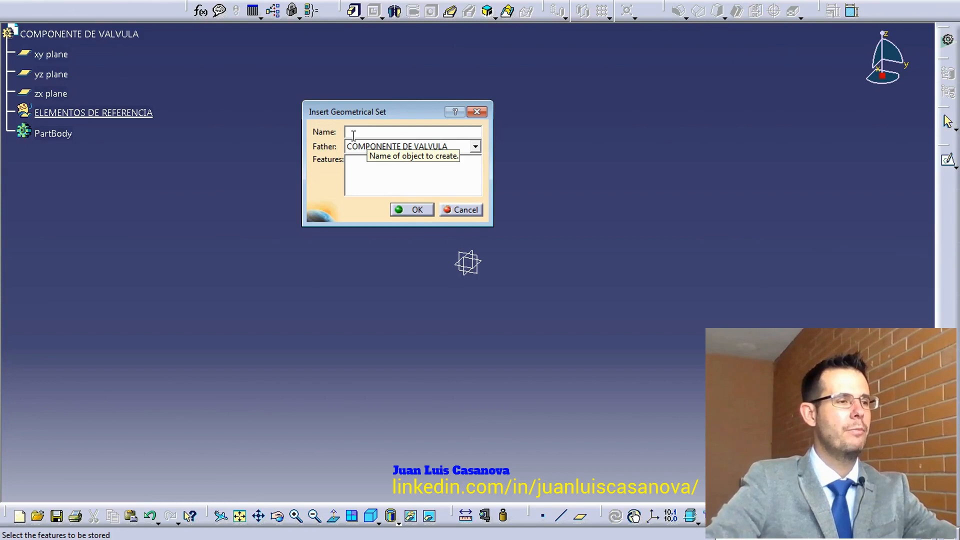
text(CROQUIS)
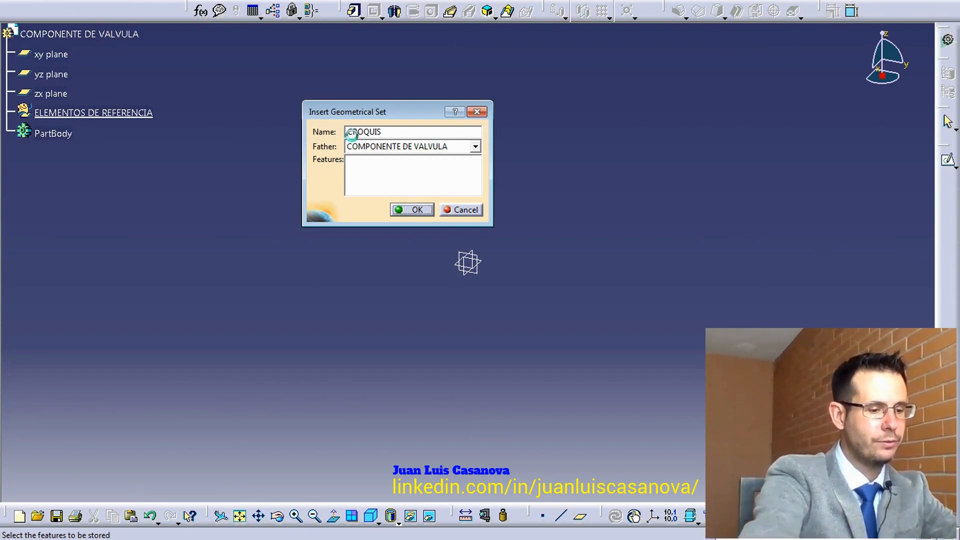
key(Return)
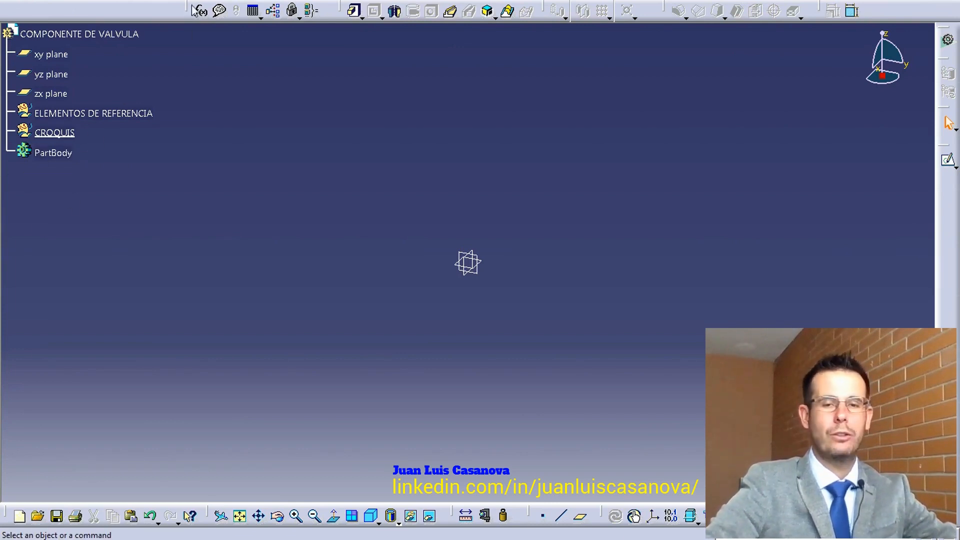
Insert a new body into the part and rename it VALVULA BODY.
click(216, 0)
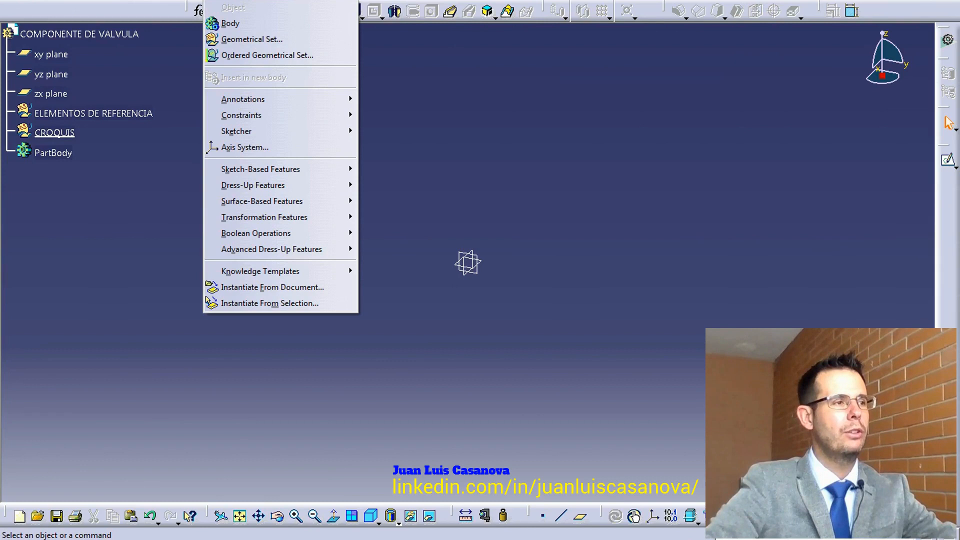
click(234, 24)
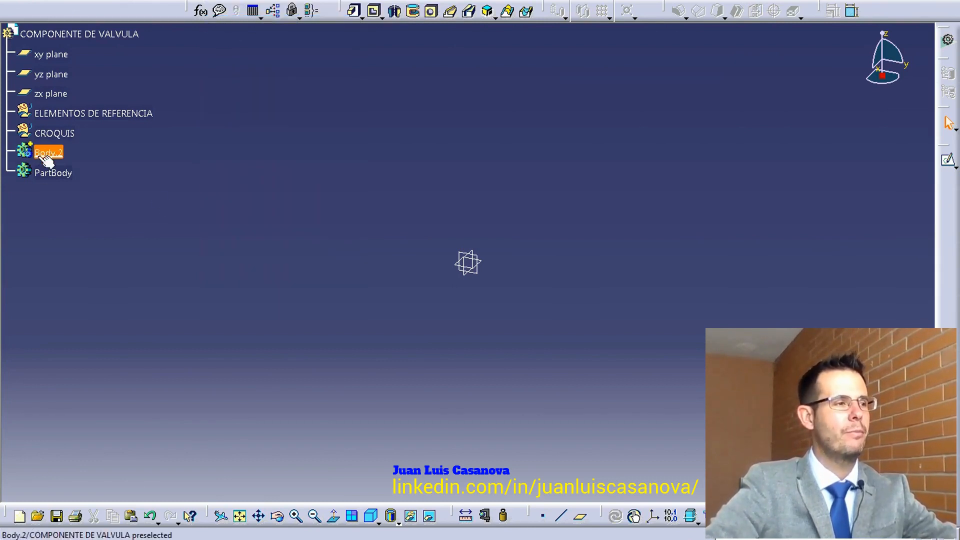
right_click(39, 156)
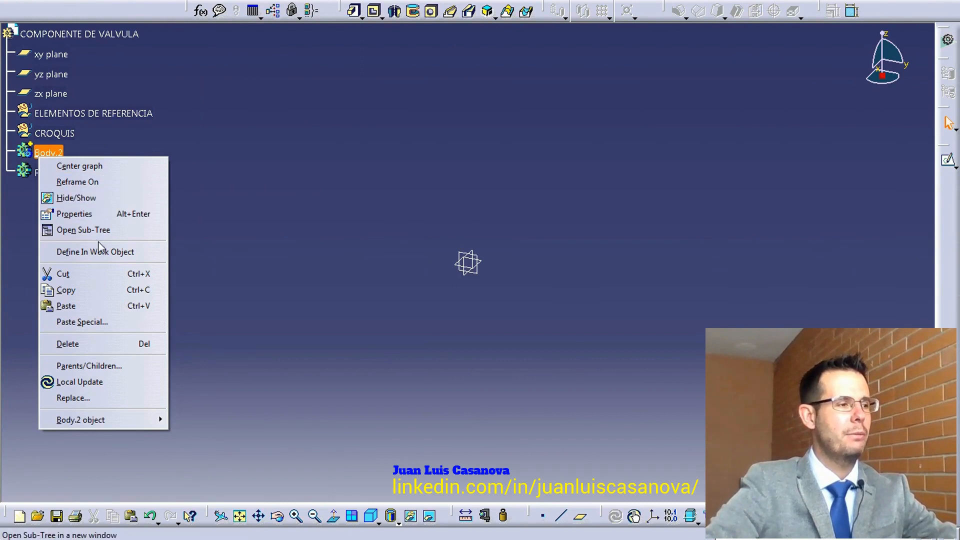
click(101, 214)
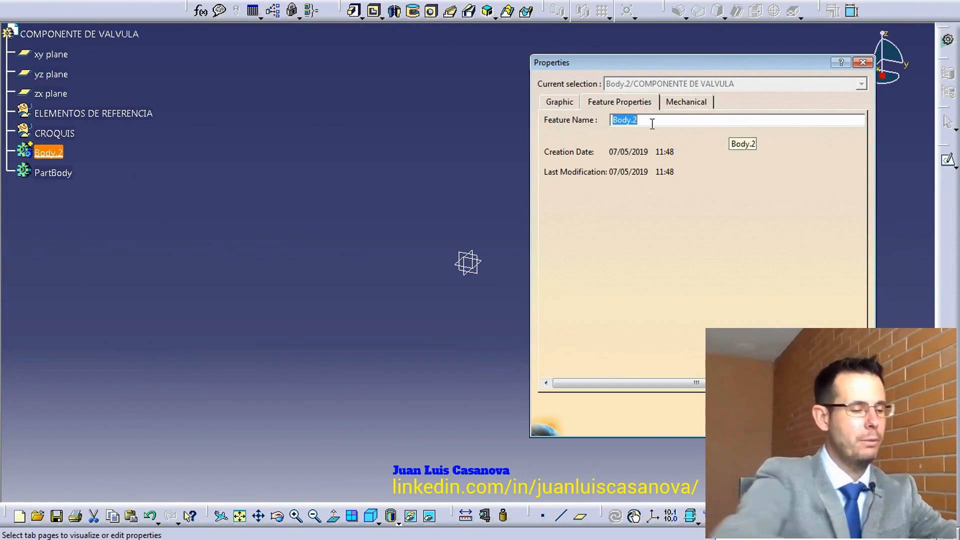
text(VALVULA )
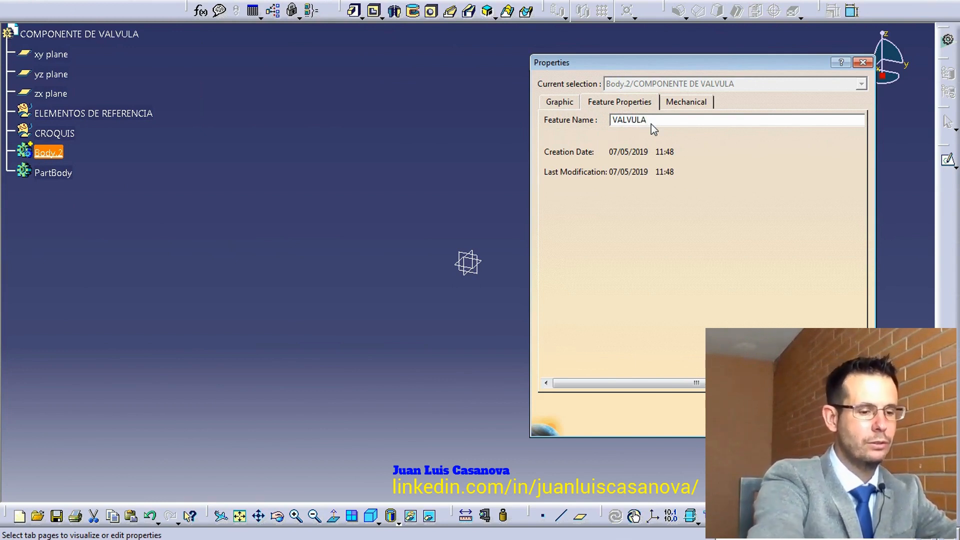
text(BODY)
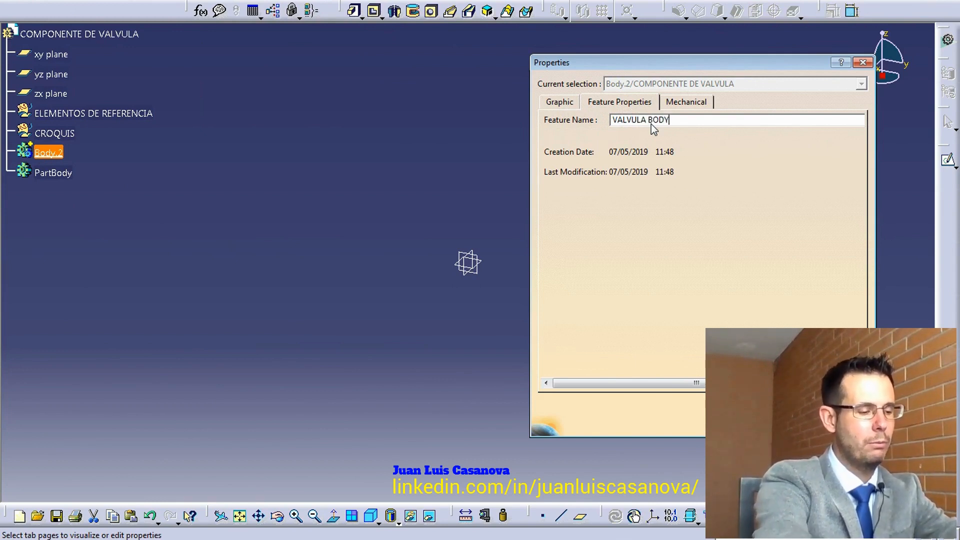
key(Return)
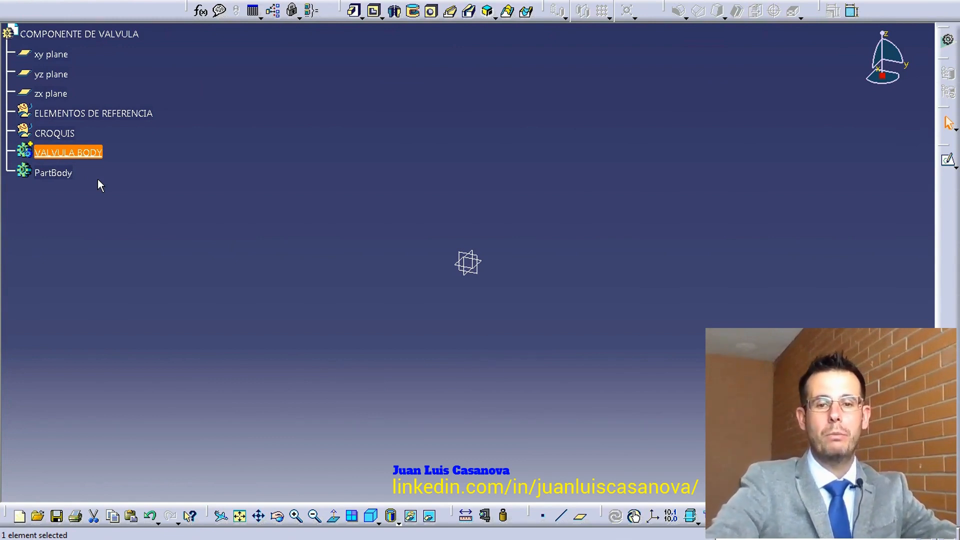
scroll(97, 179, up, 1)
scroll(102, 320, down, 2)
scroll(104, 291, up, 2)
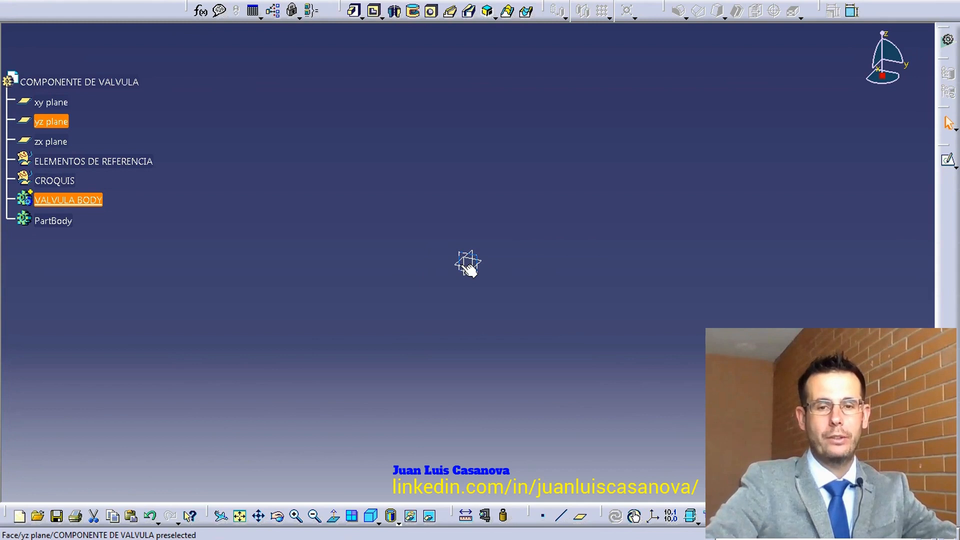
Define the ELEMENTOS DE REFERENCIA geometrical set as the in-work object and start a new point in it.
click(127, 162)
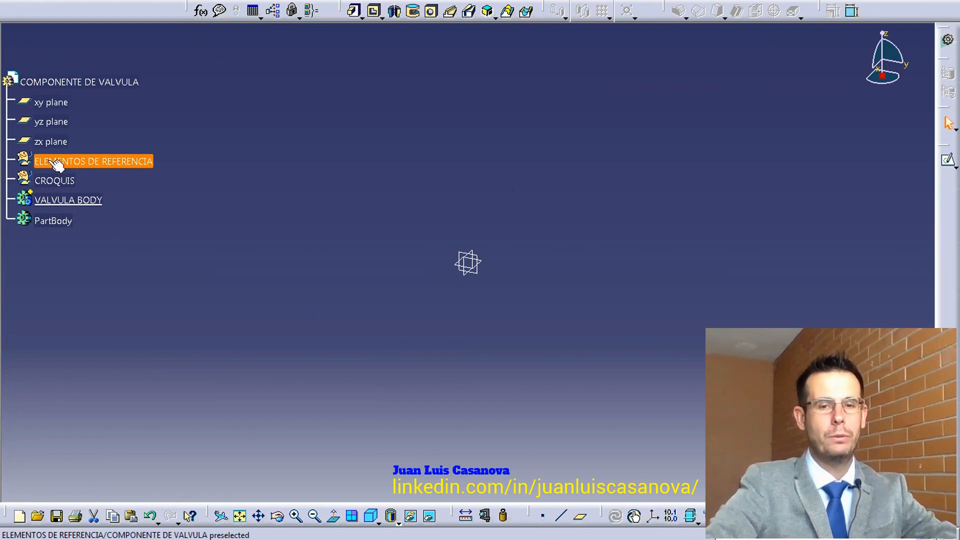
right_click(117, 165)
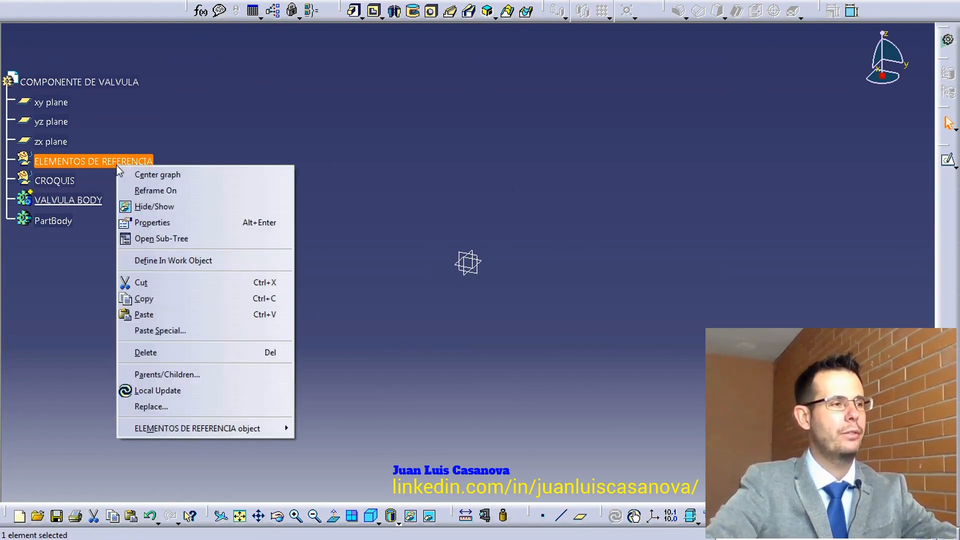
click(206, 260)
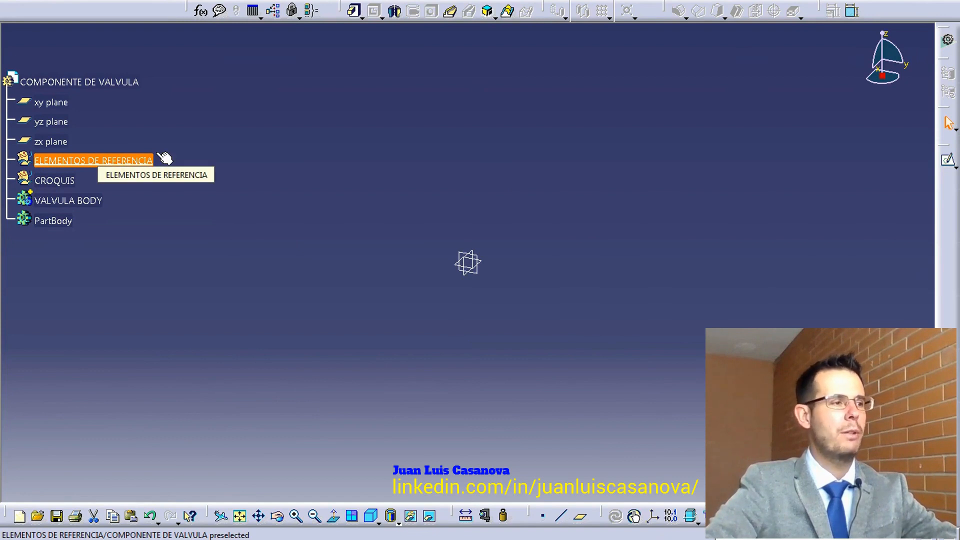
click(149, 160)
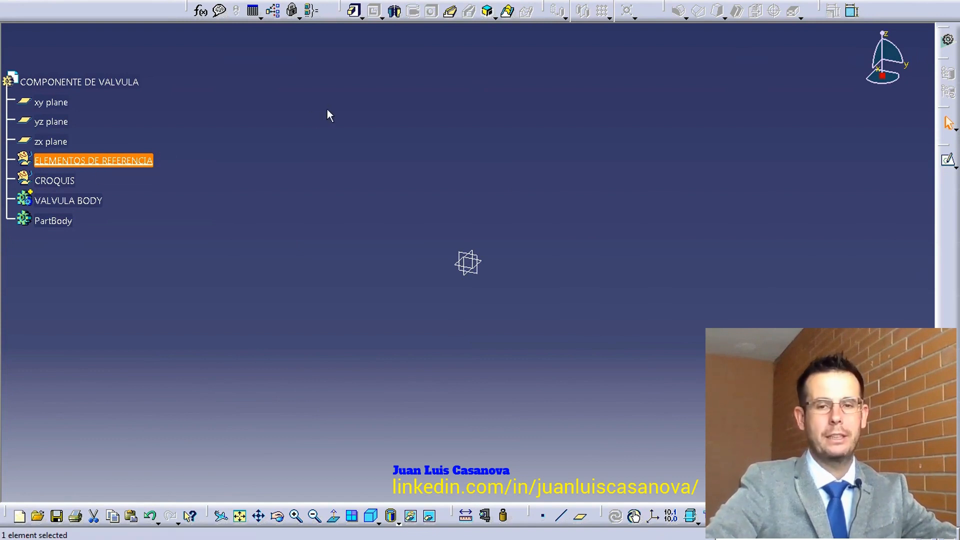
click(544, 520)
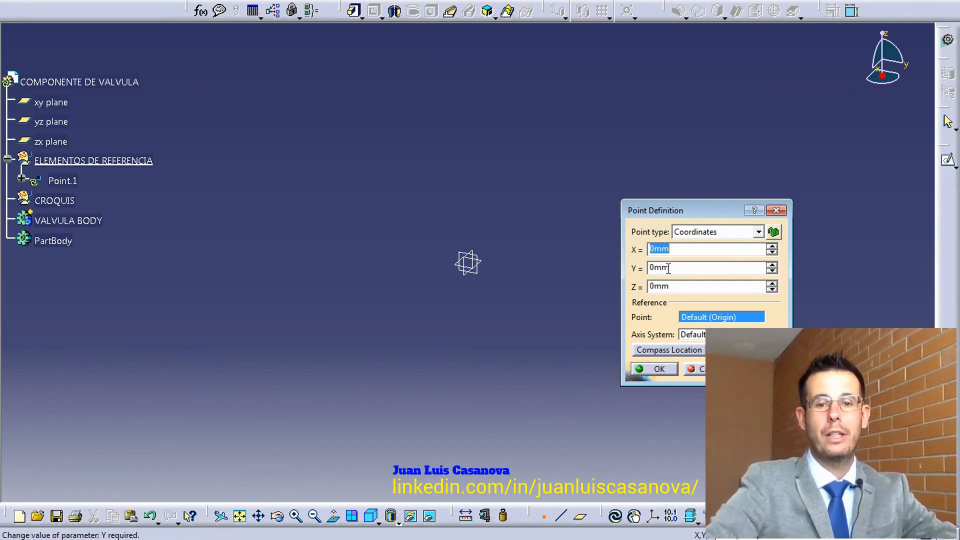
Try the On curve and On plane point types and switch back to Coordinates.
click(757, 232)
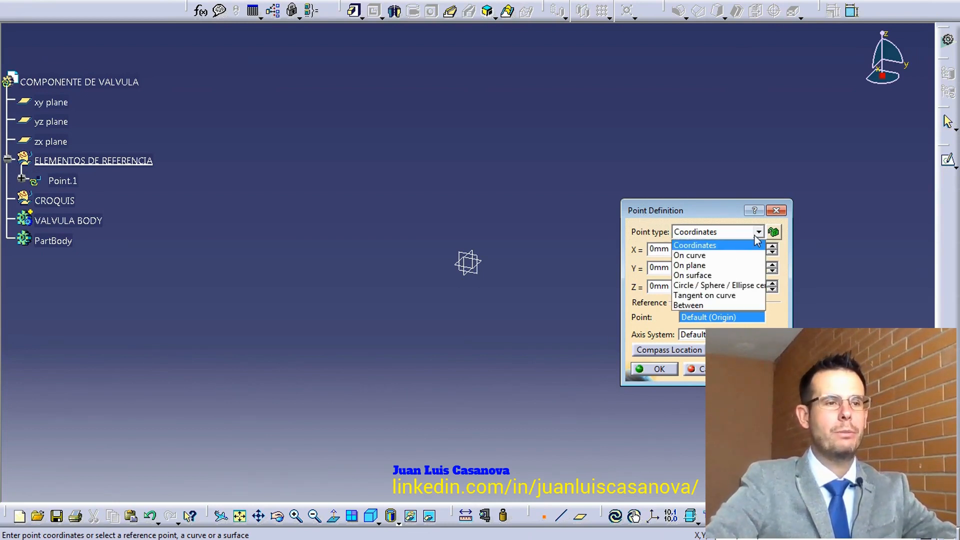
click(713, 255)
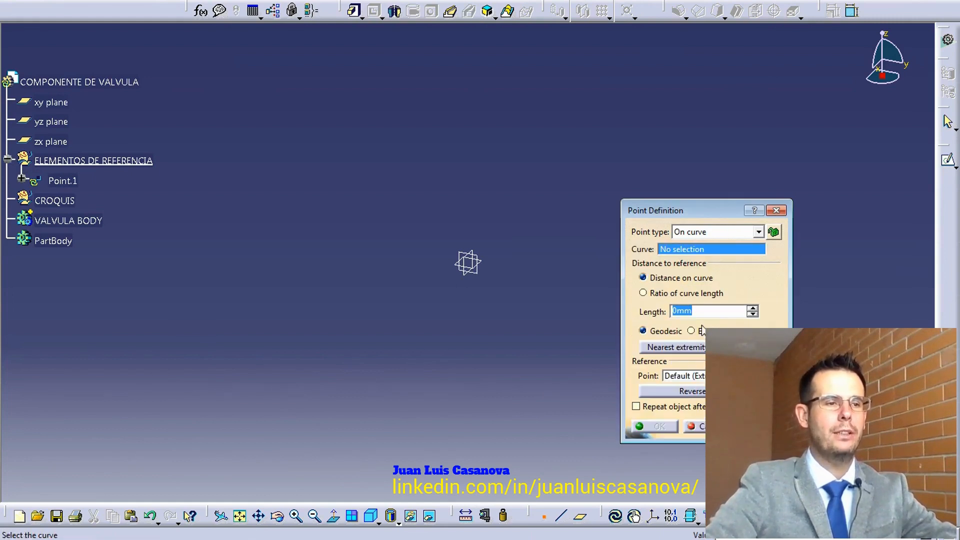
click(717, 232)
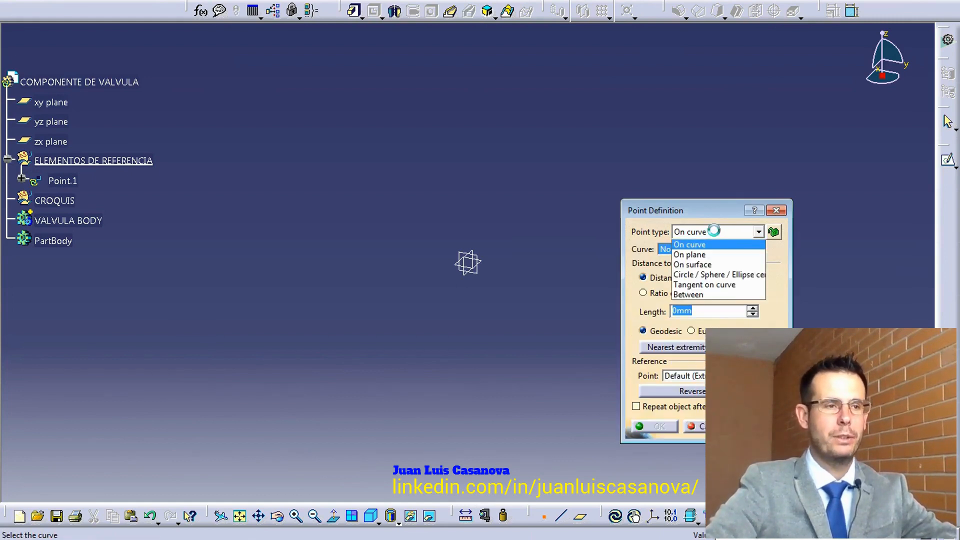
click(712, 264)
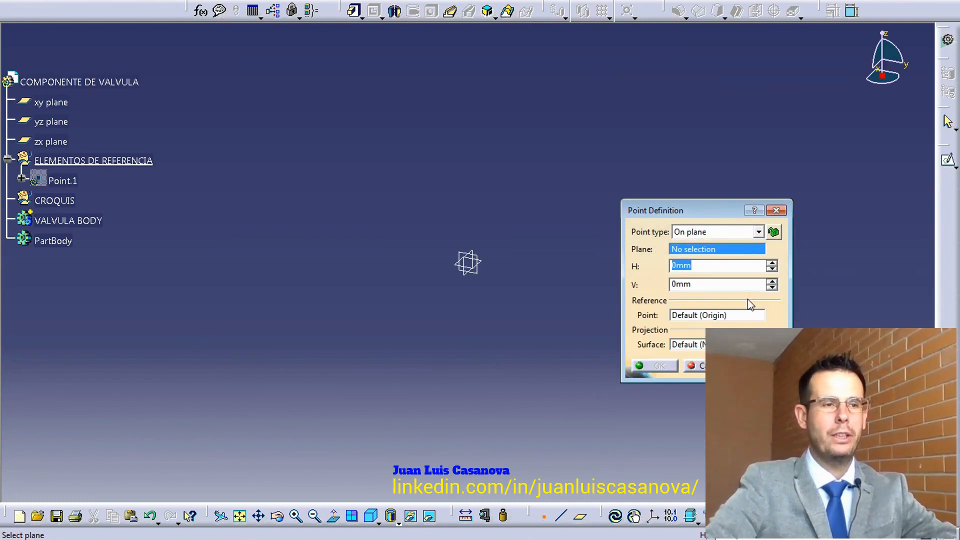
click(713, 232)
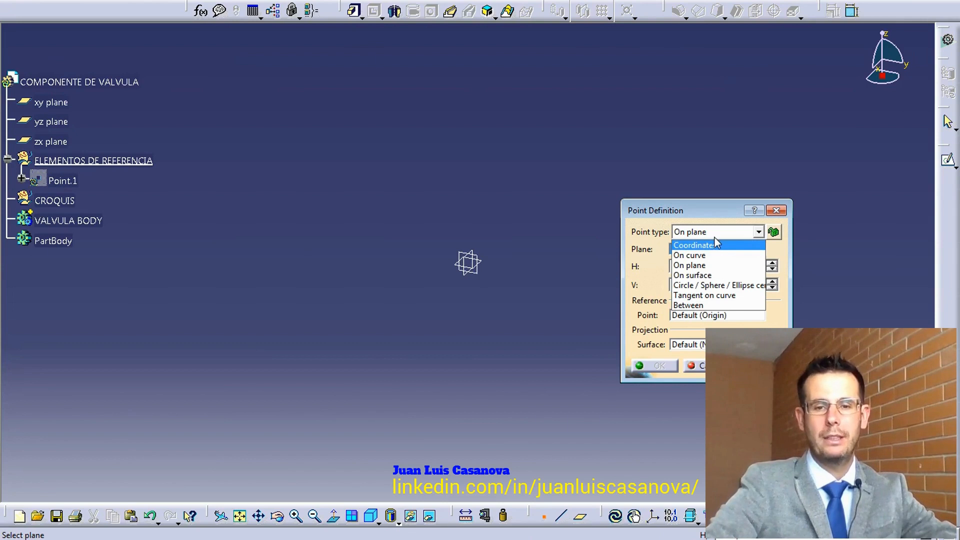
click(698, 245)
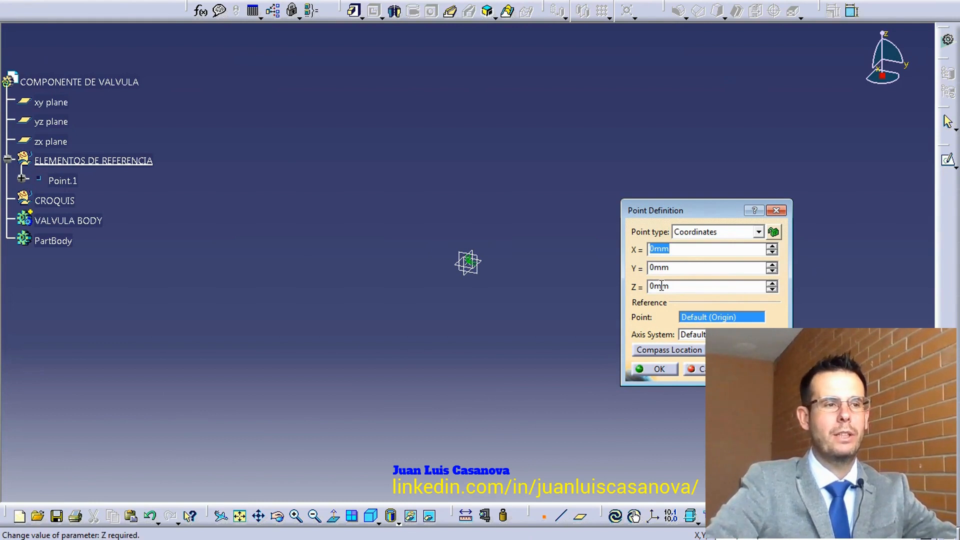
Create the reference point at X, Y and Z 0 mm and rename it ORIGEN.
click(665, 367)
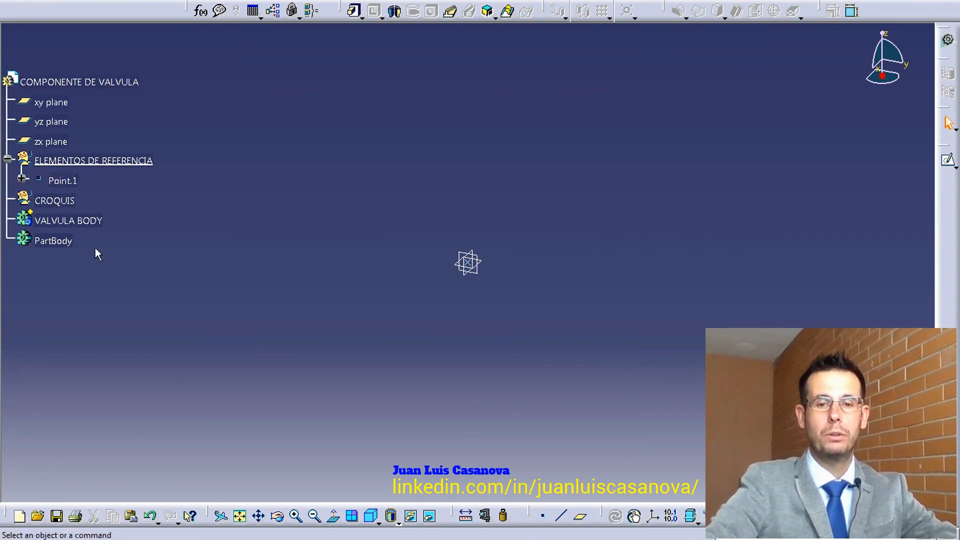
right_click(61, 182)
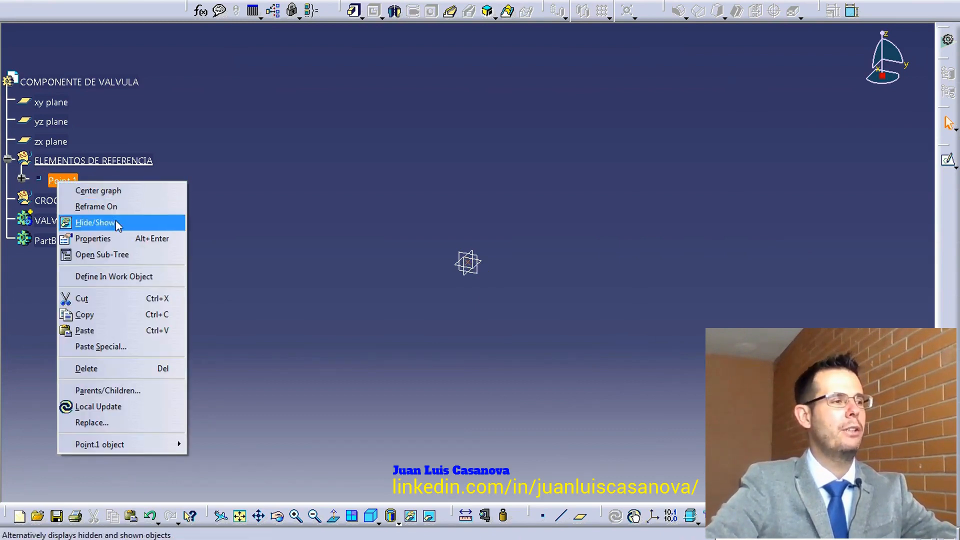
click(120, 239)
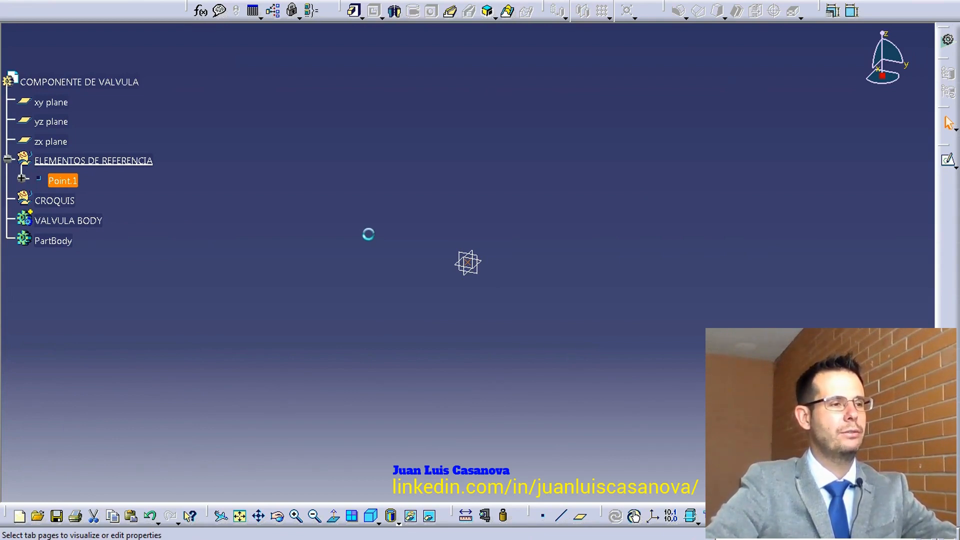
text(O)
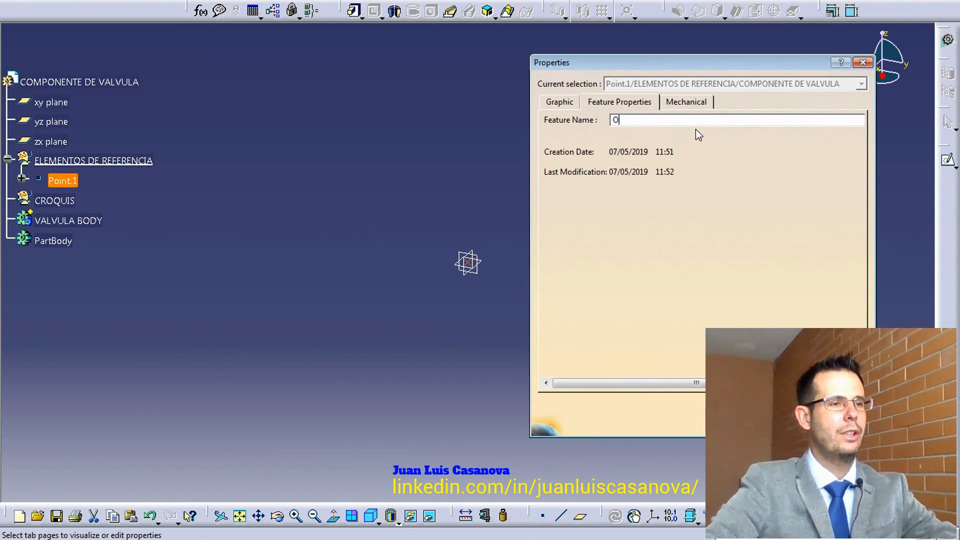
text(RIGEN)
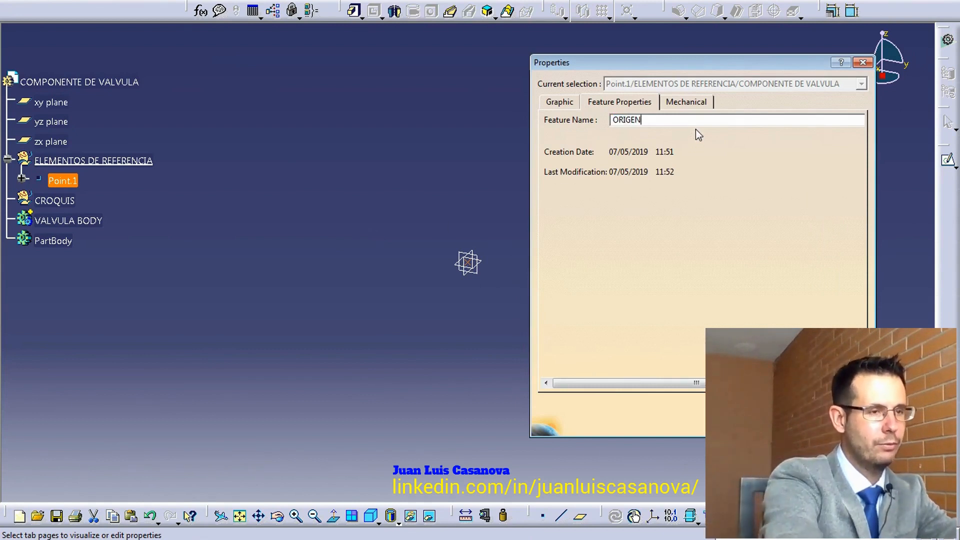
key(Return)
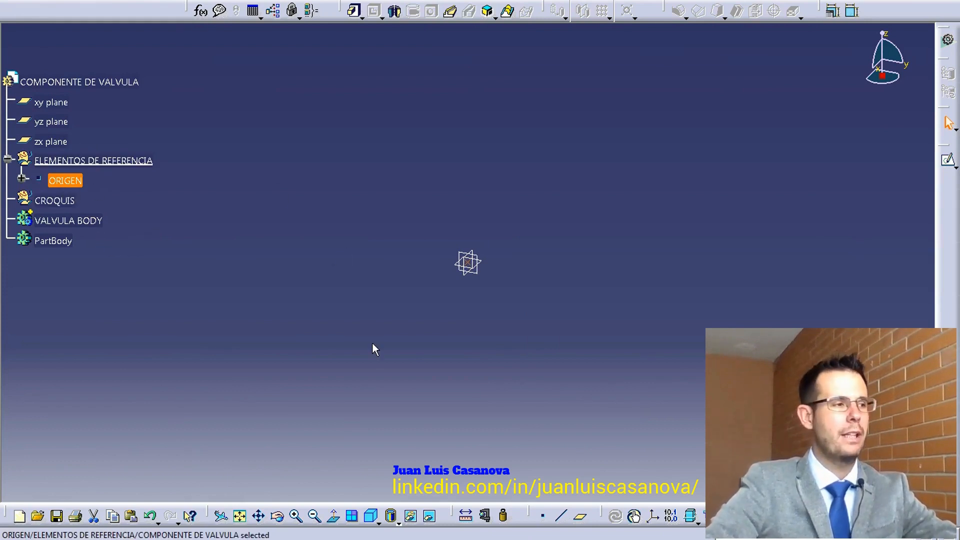
click(693, 243)
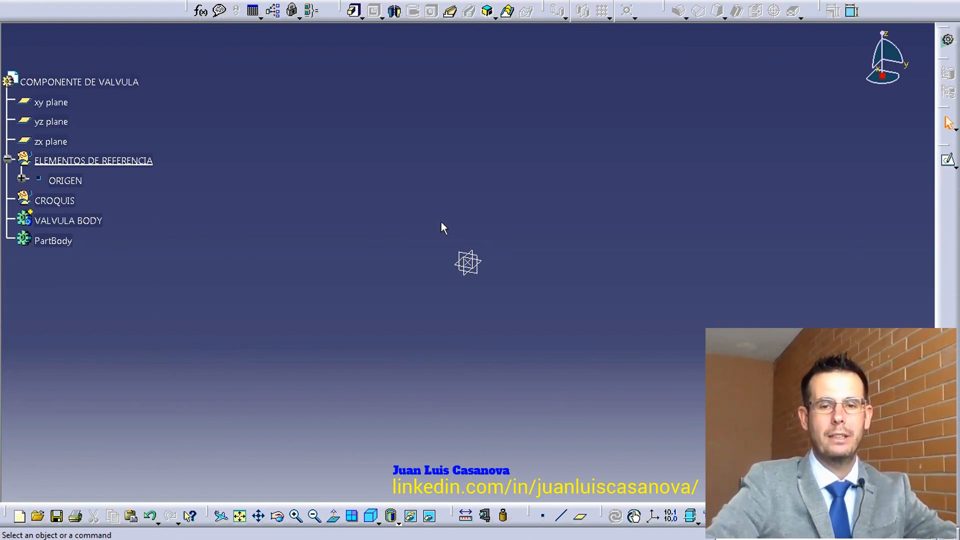
Start a positioned sketch on the xy plane with its origin set as a projection point of ORIGEN.
click(953, 163)
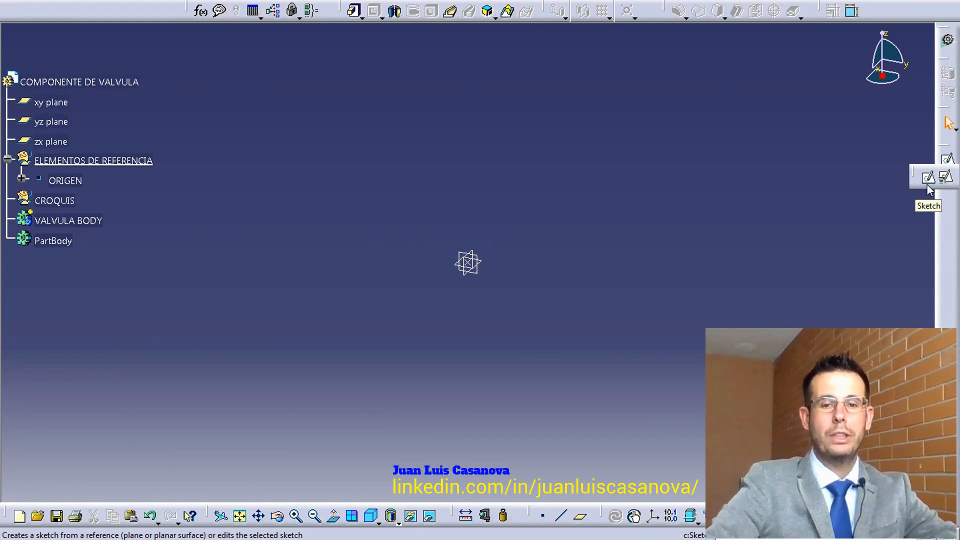
click(945, 177)
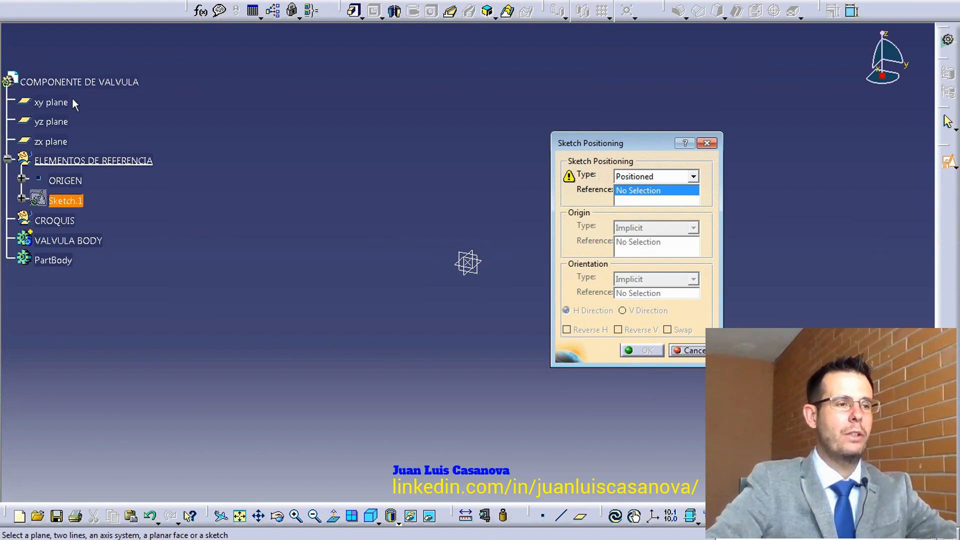
click(54, 103)
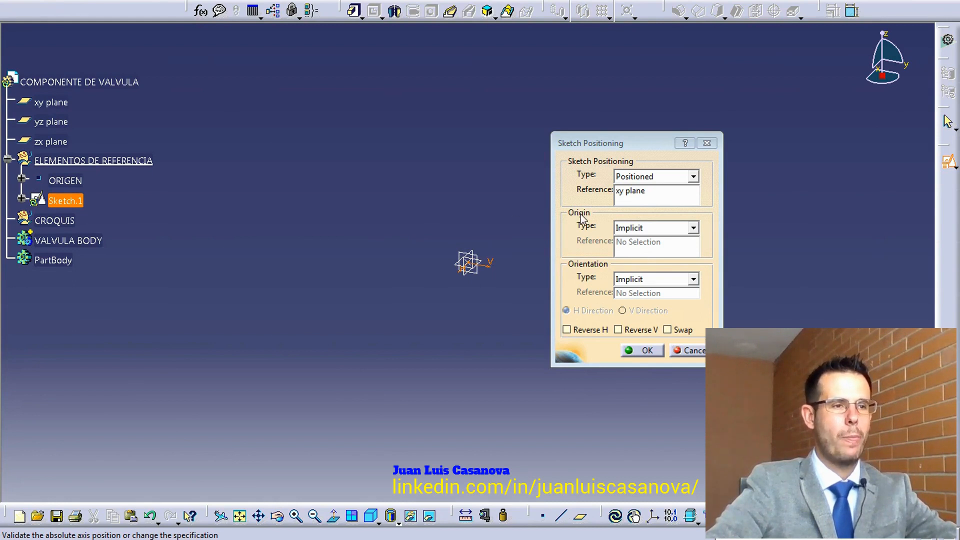
click(669, 229)
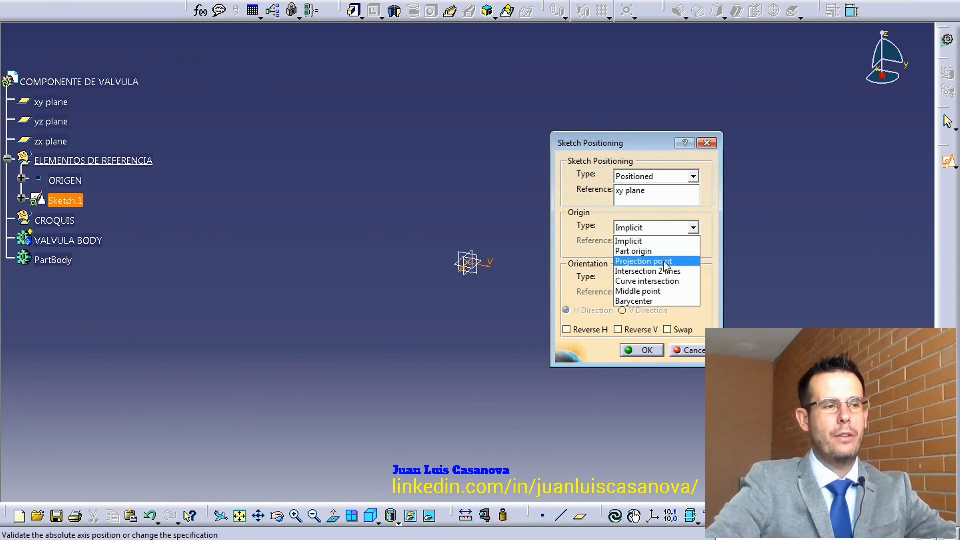
click(663, 261)
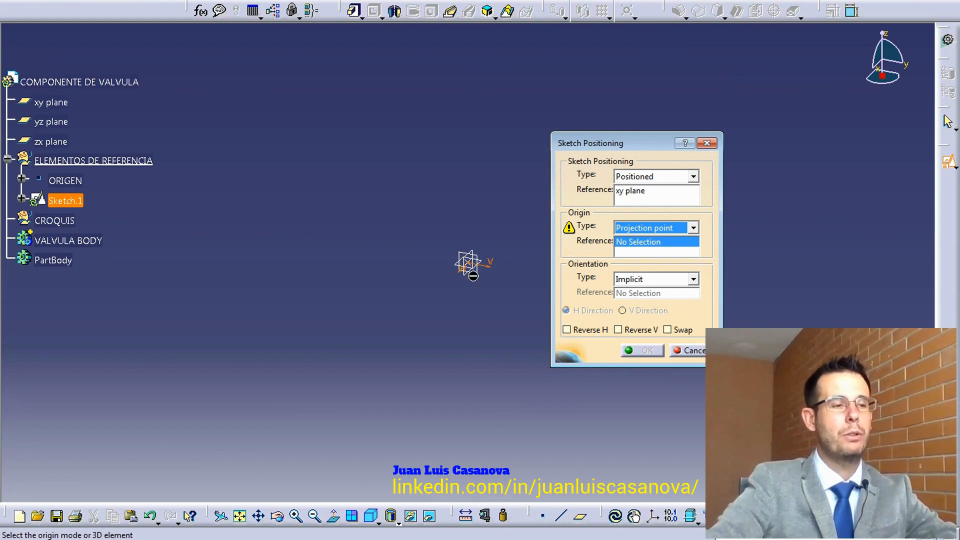
click(75, 183)
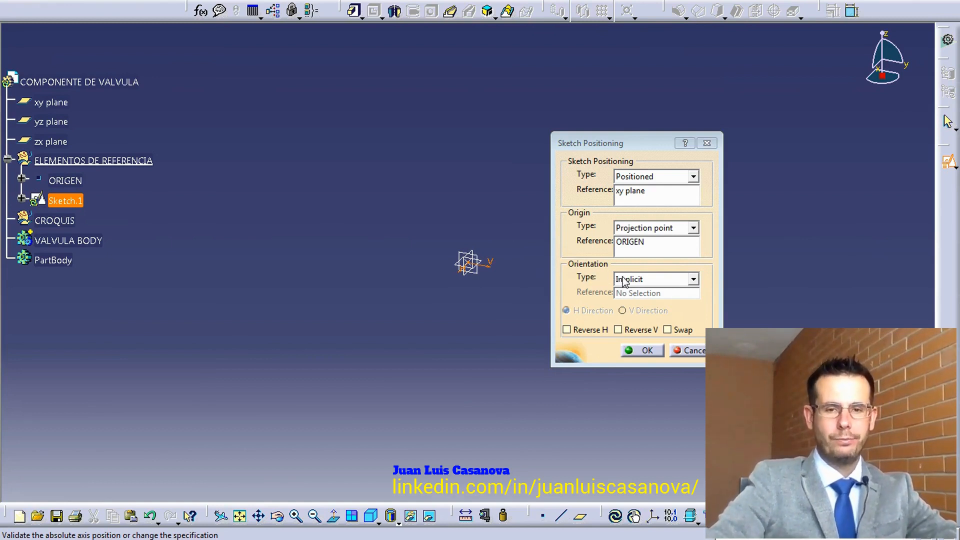
Orient the positioned sketch by the X Axis with the H Direction.
click(657, 281)
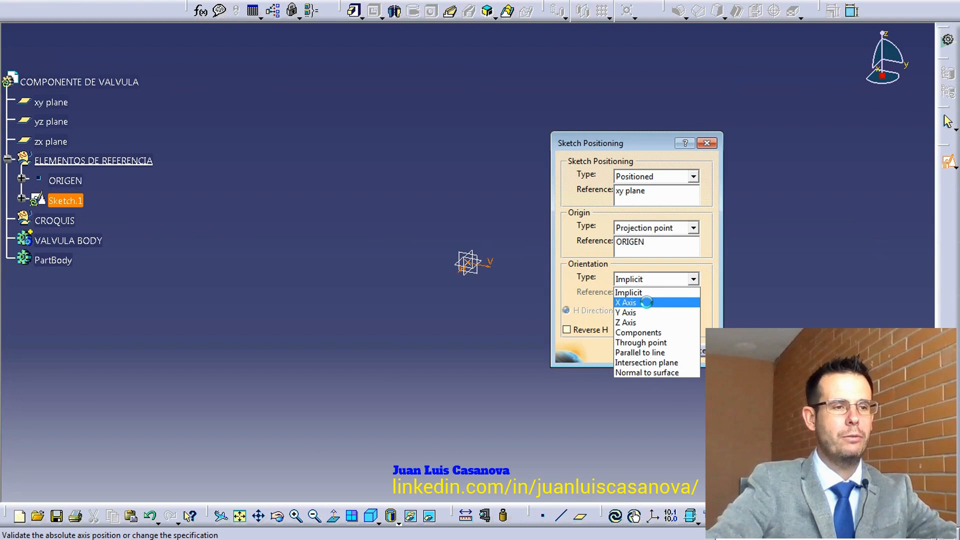
click(646, 302)
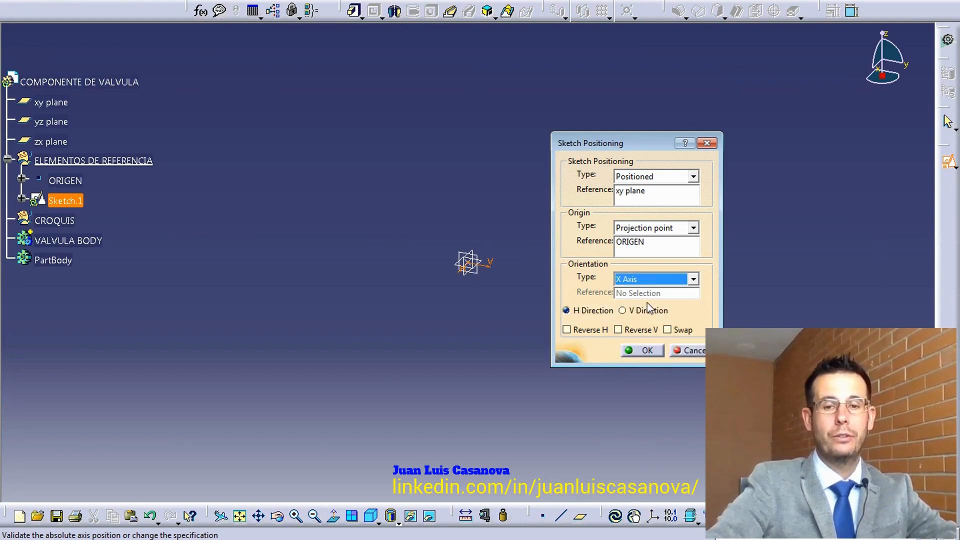
middle_drag(473, 315, 405, 321)
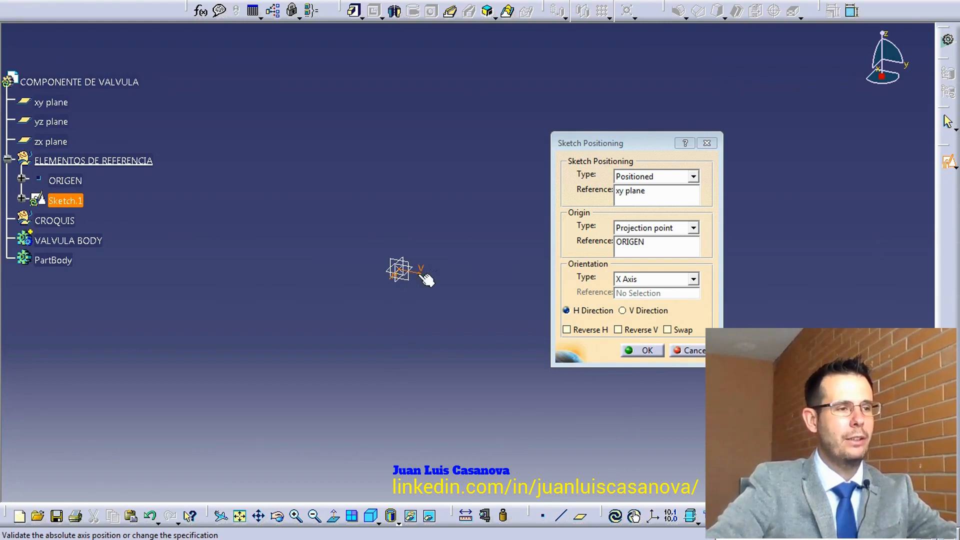
click(627, 311)
click(592, 311)
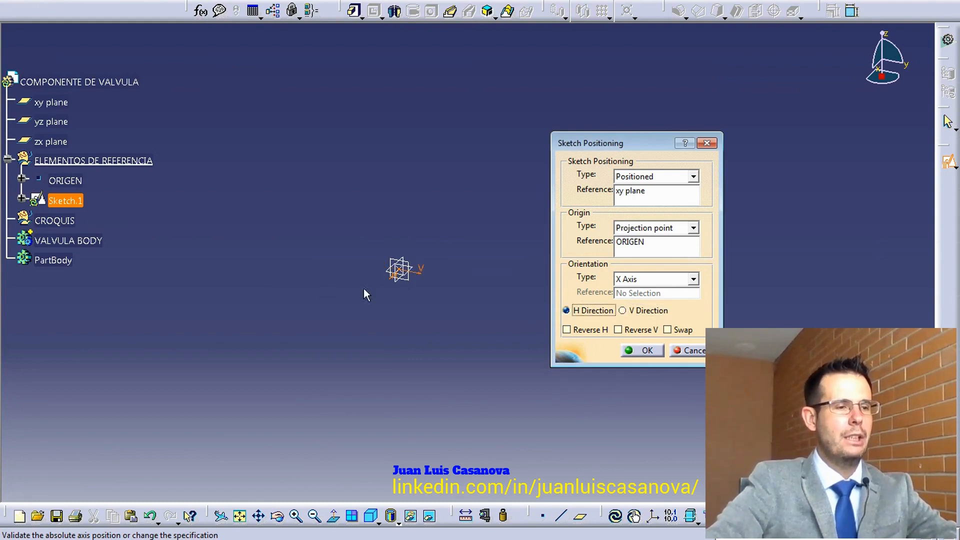
Reverse V and swap the sketch axes with H not reversed, and accept the positioning to enter the sketch.
click(588, 330)
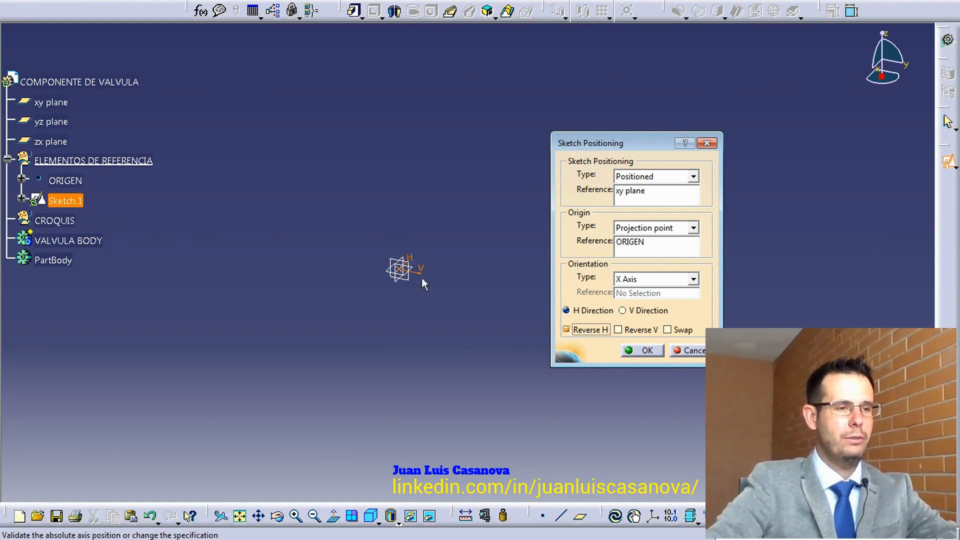
click(619, 330)
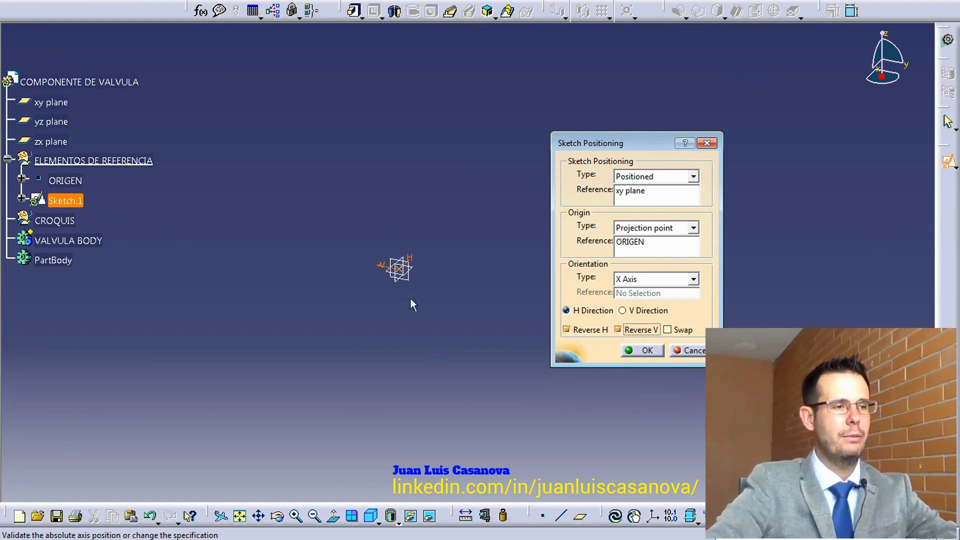
click(667, 331)
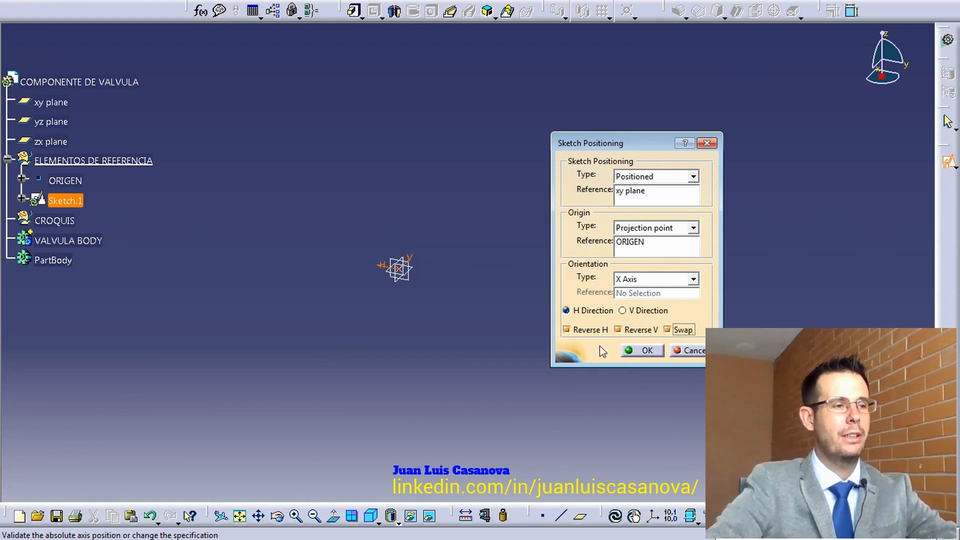
click(587, 331)
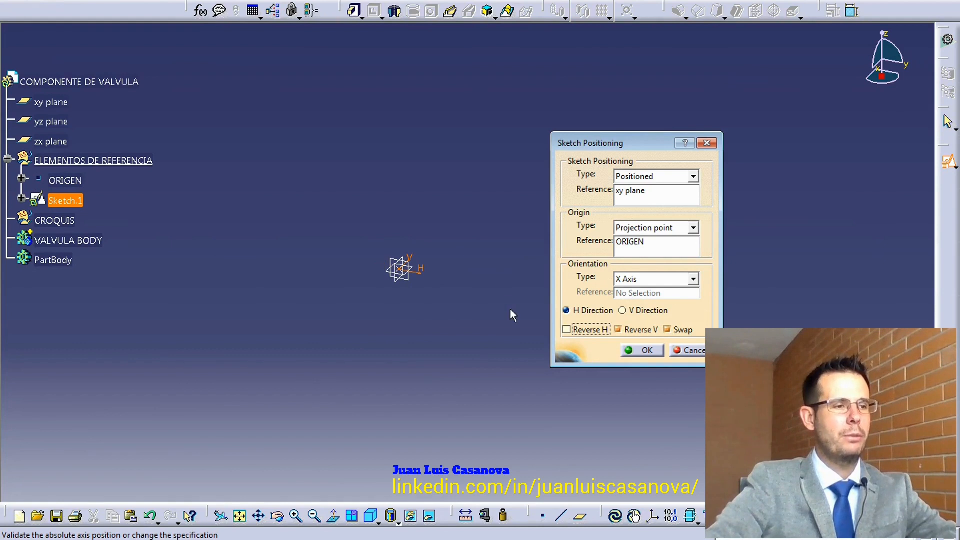
middle_drag(324, 292, 336, 309)
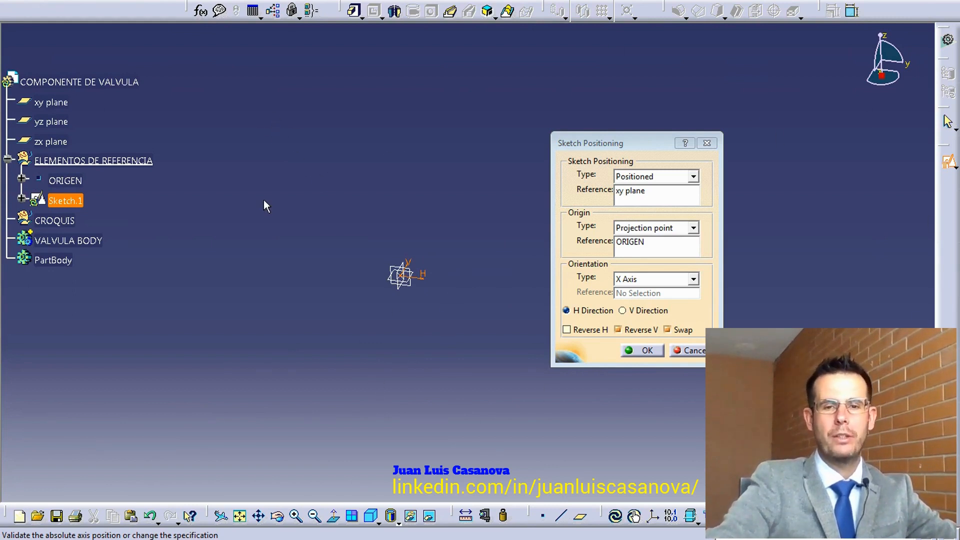
click(629, 351)
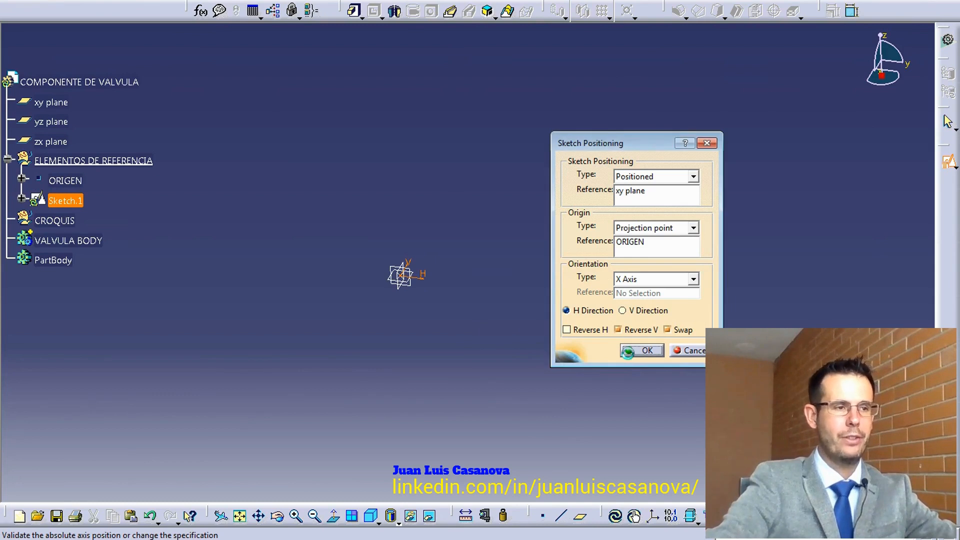
click(629, 351)
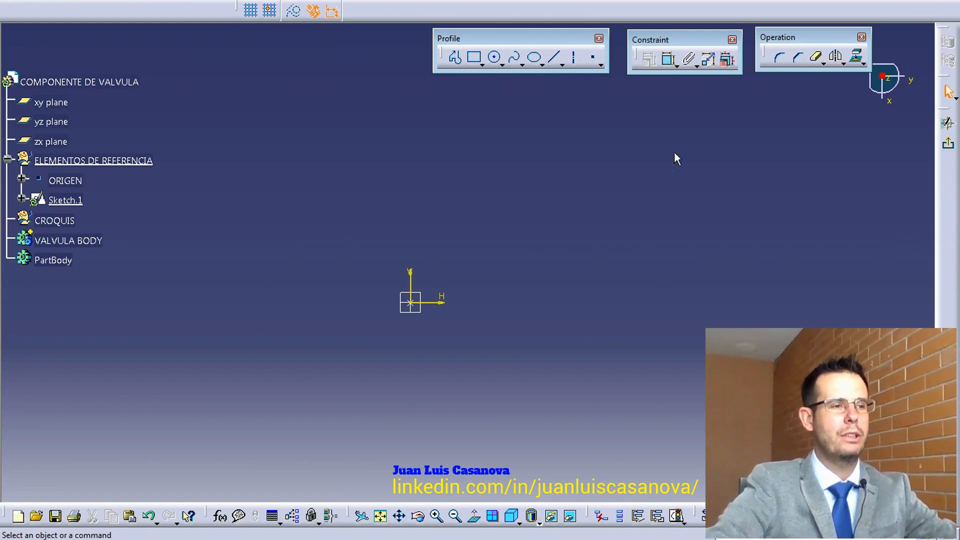
click(480, 63)
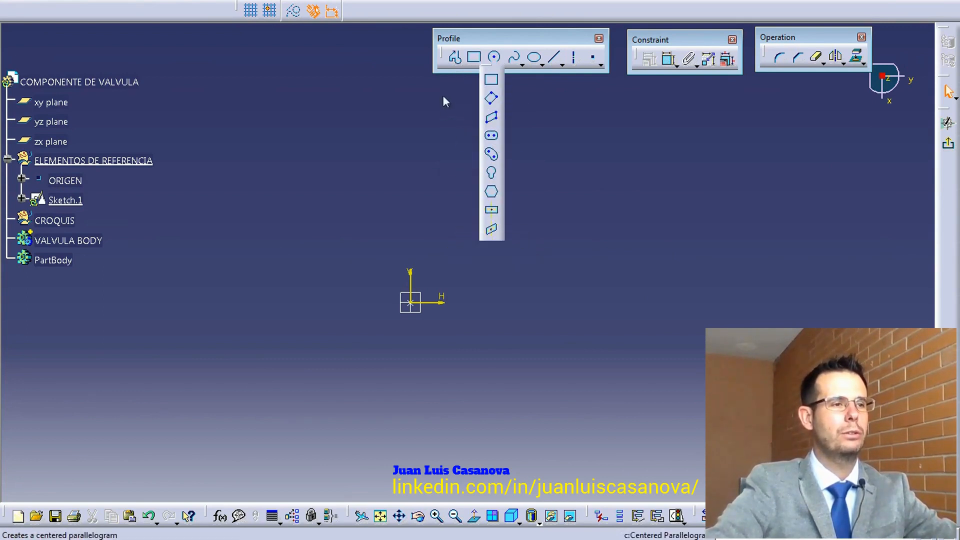
click(500, 64)
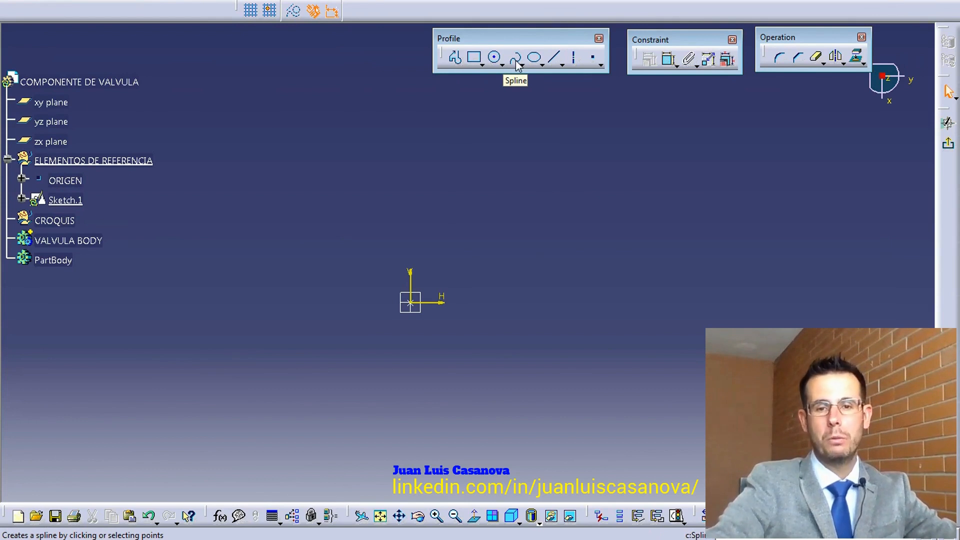
click(542, 65)
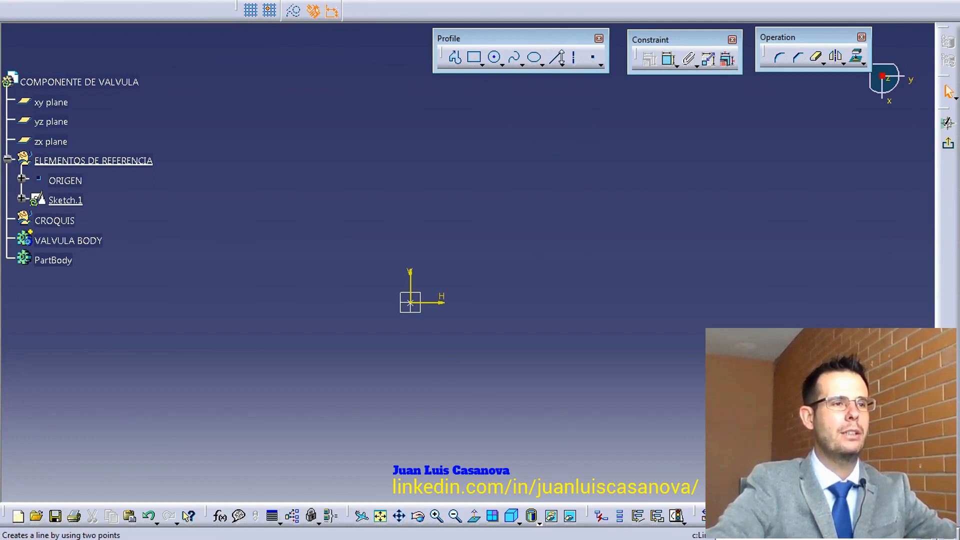
click(562, 66)
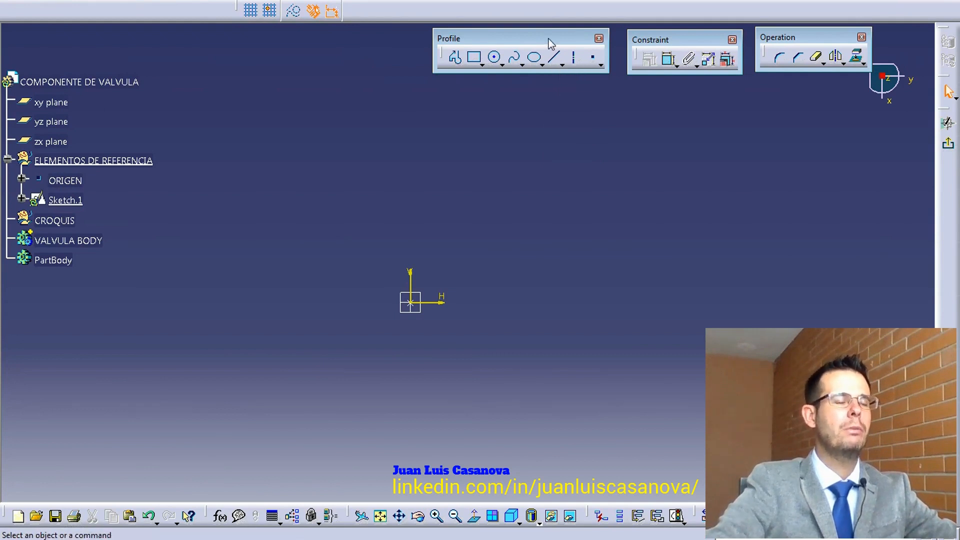
click(600, 65)
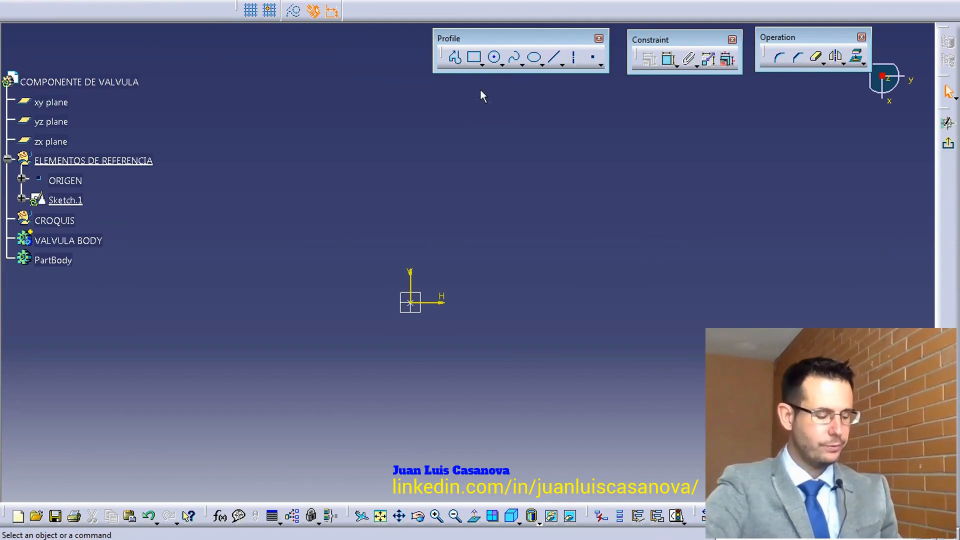
Draw a horizontal line about 126 mm long from the sketch origin along the positive H axis.
click(554, 57)
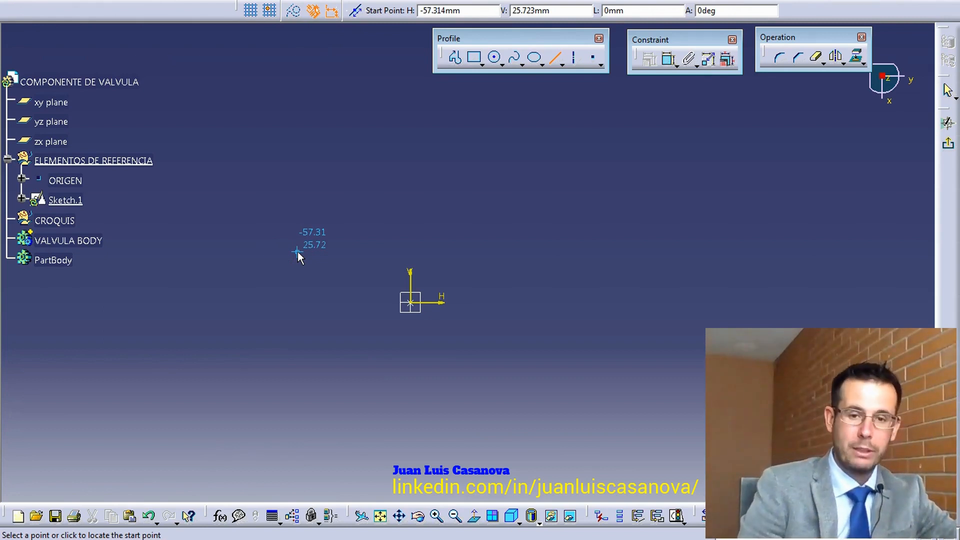
click(410, 303)
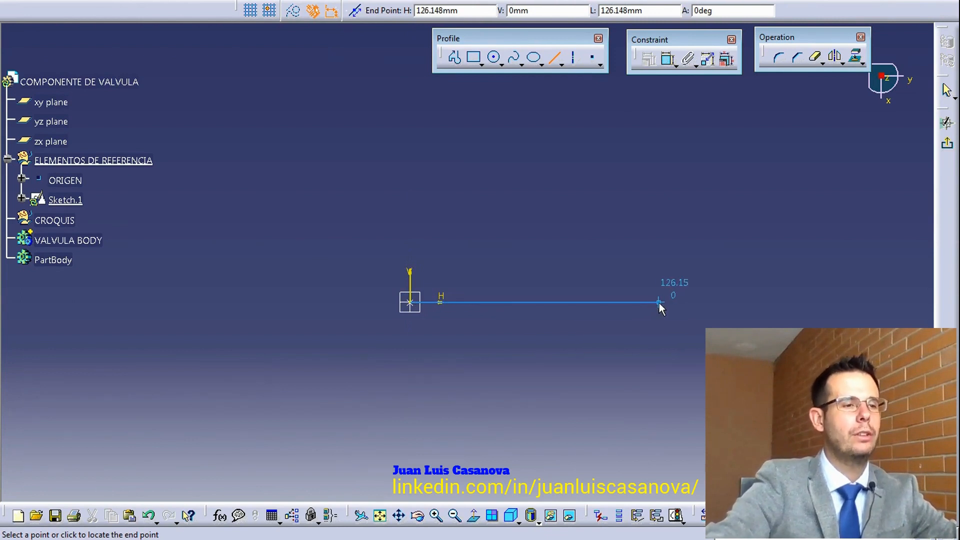
click(659, 302)
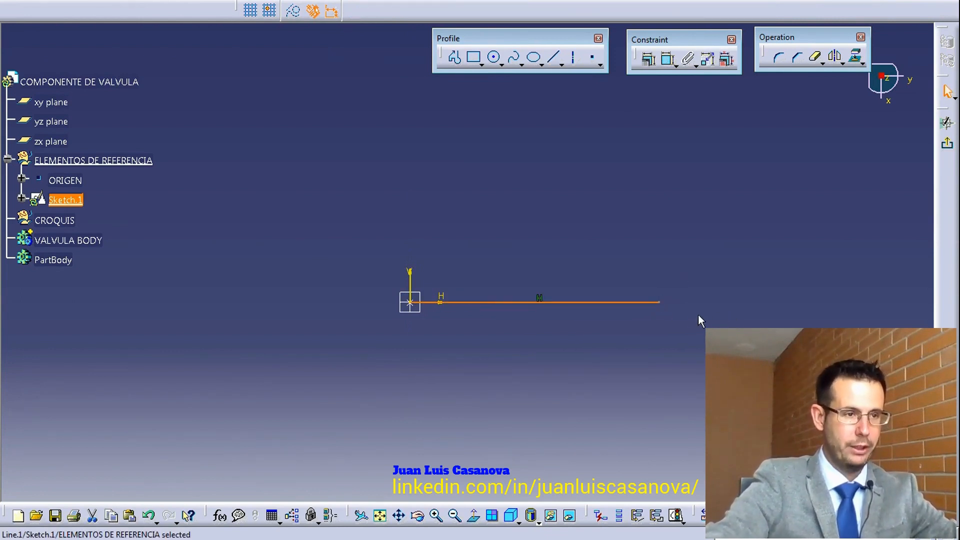
click(748, 191)
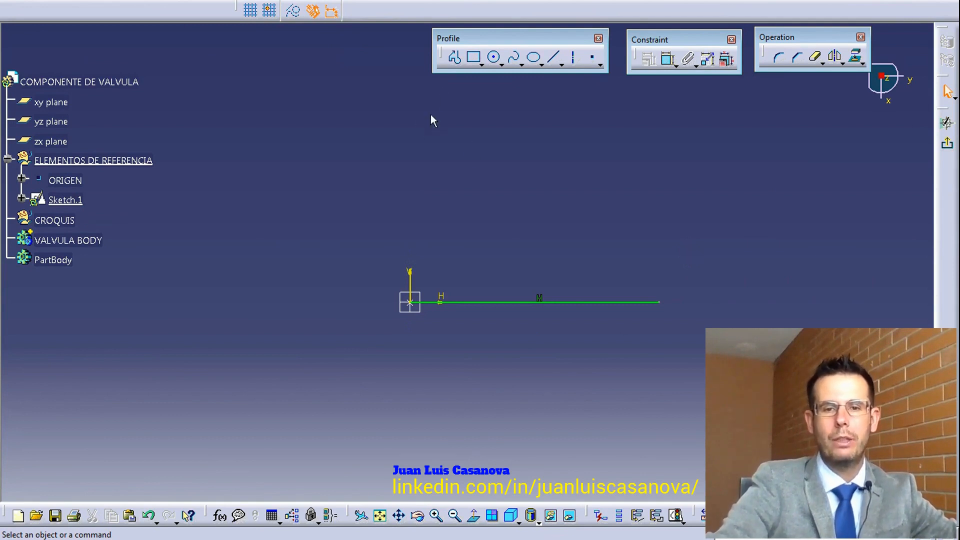
Draw a vertical line about 17 mm long downward from the free end of the horizontal line.
click(553, 56)
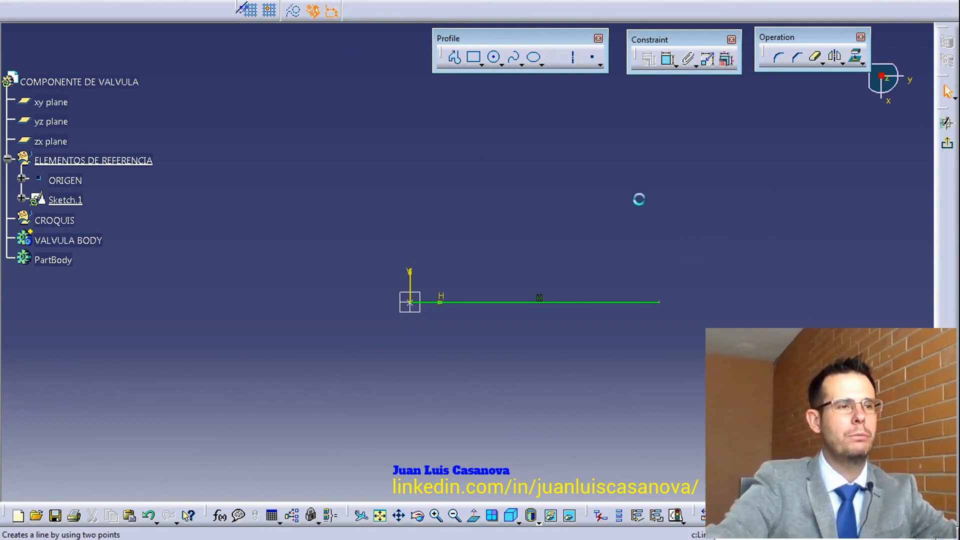
click(659, 301)
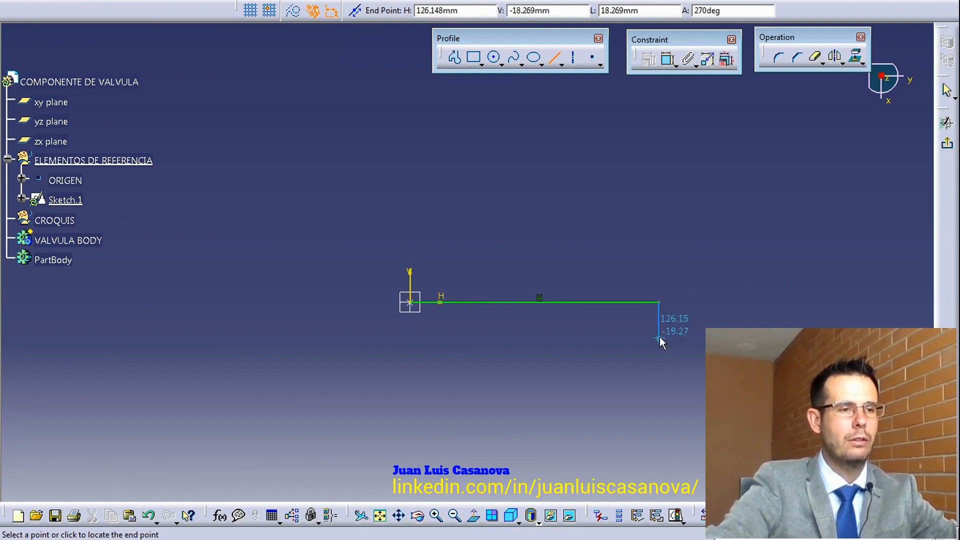
click(657, 336)
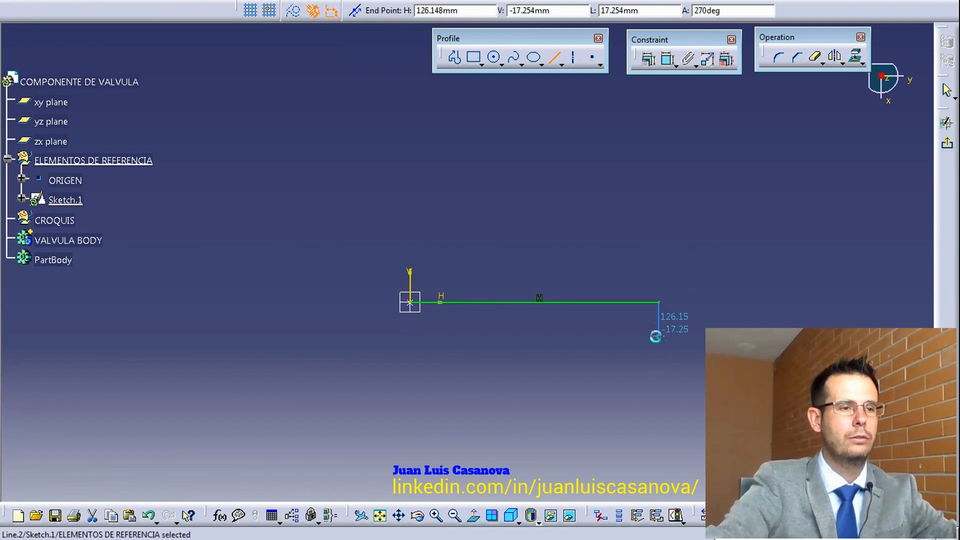
click(741, 216)
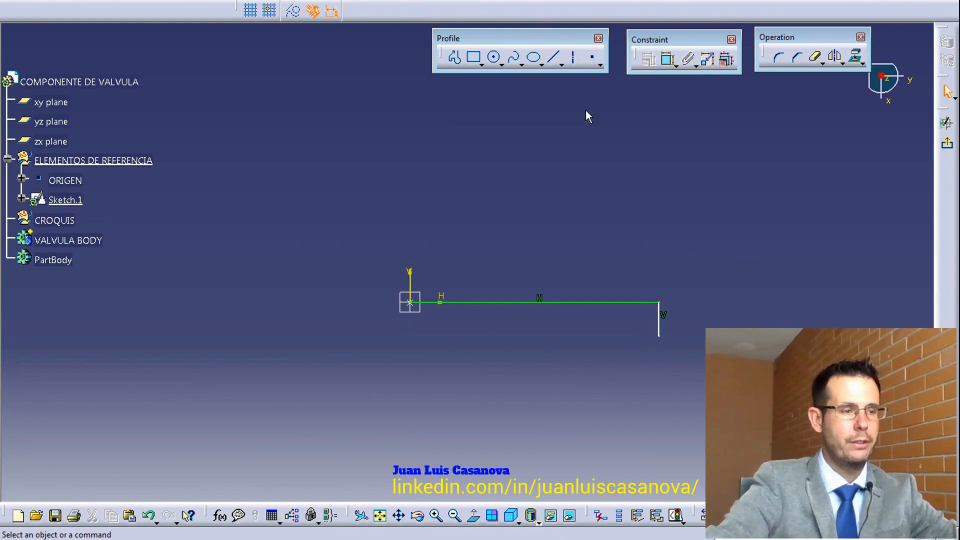
Draw an arc of about 65 mm radius centred on the horizontal line's midpoint, from the vertical line's lower end to below the origin.
click(502, 64)
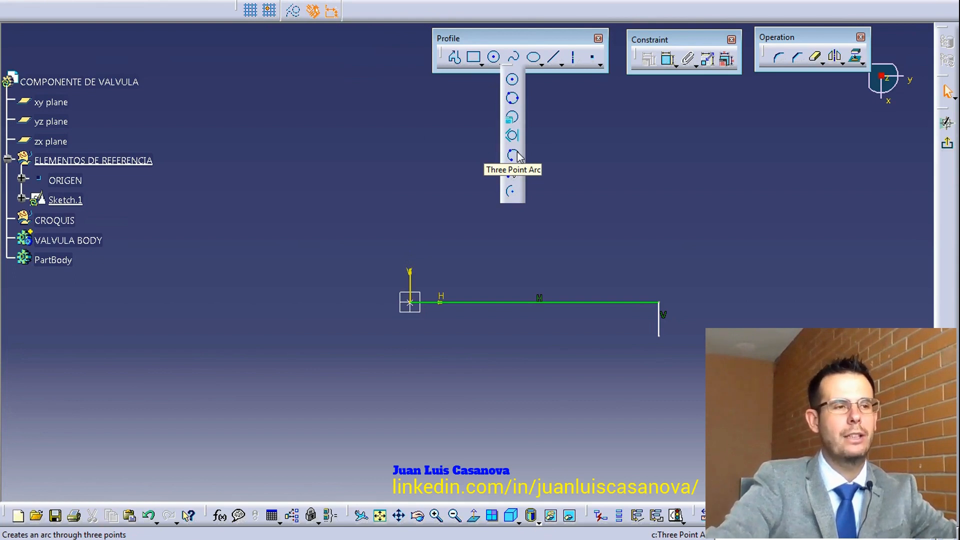
click(512, 194)
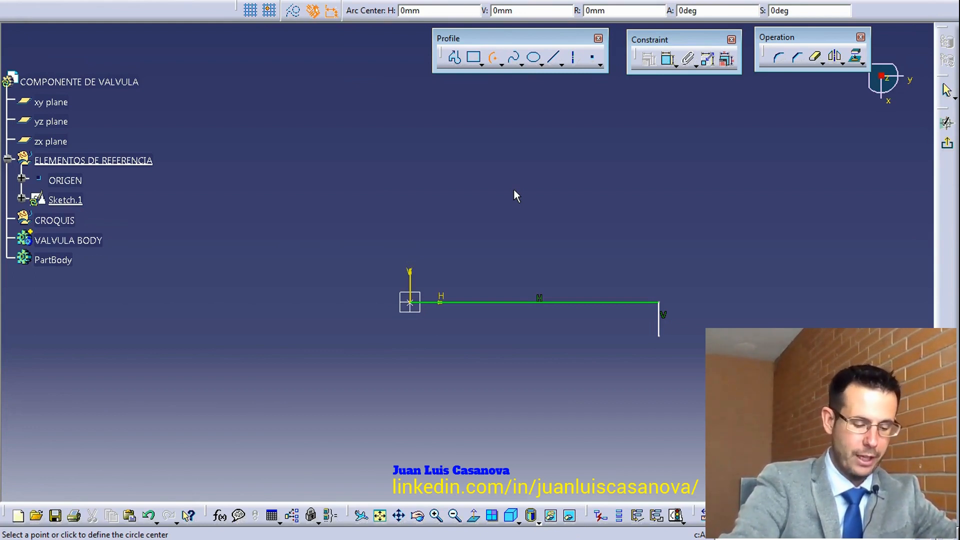
click(539, 302)
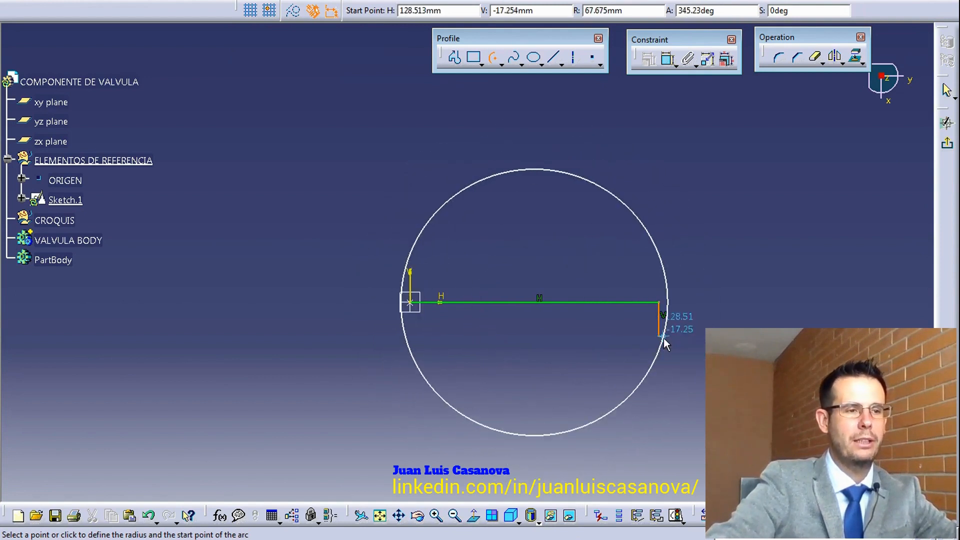
click(661, 337)
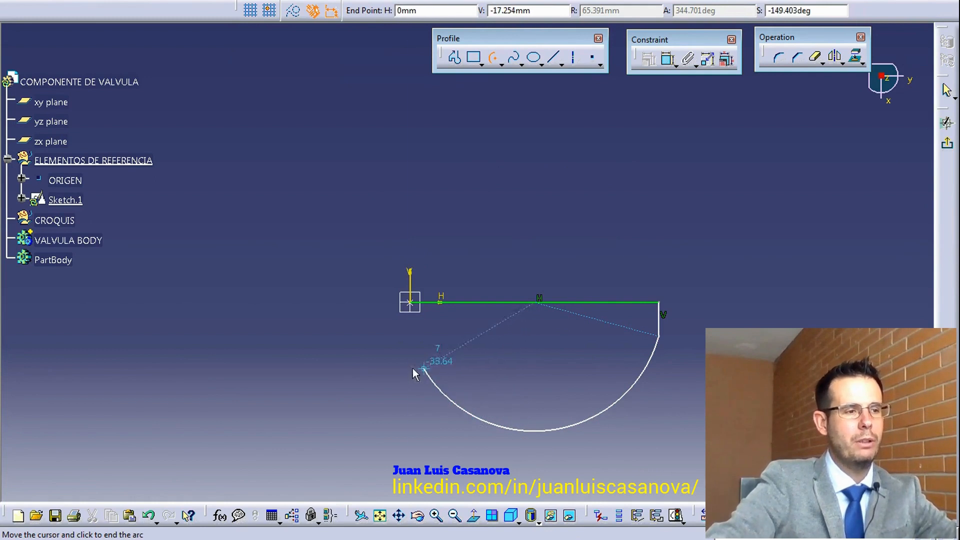
click(408, 339)
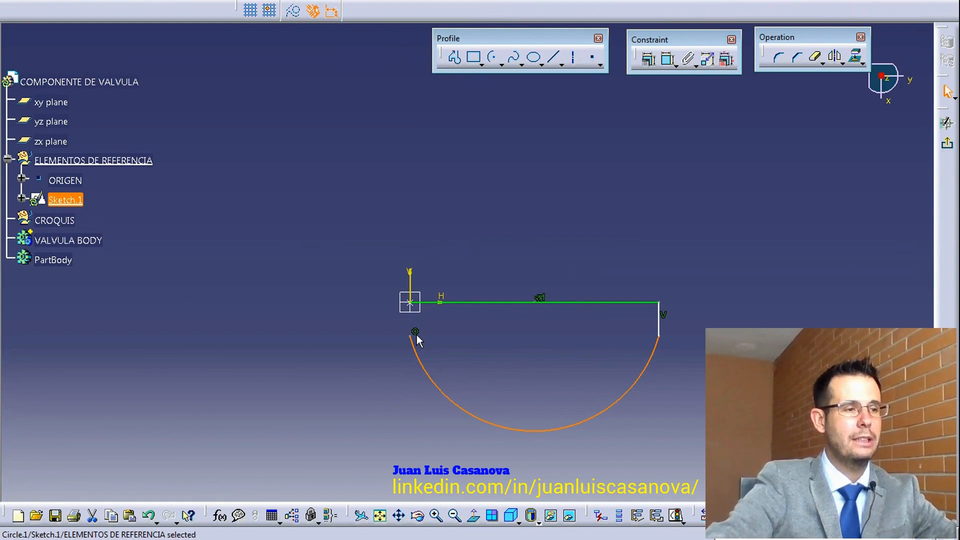
click(457, 337)
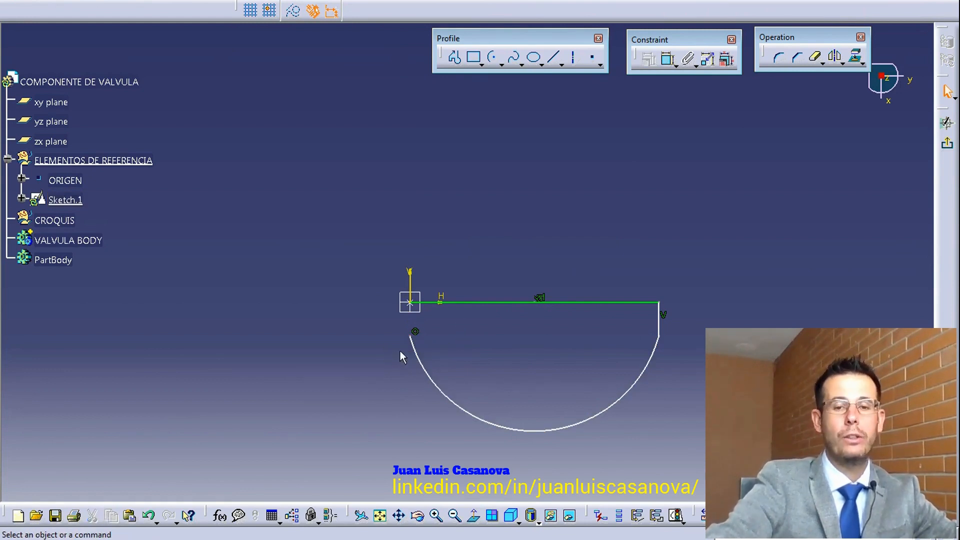
Pull the arc's open end lower and delete the coincidence constraint tying that end to the V axis.
mouse_move(414, 334)
mouse_down()
mouse_move(416, 354)
mouse_move(415, 340)
mouse_up()
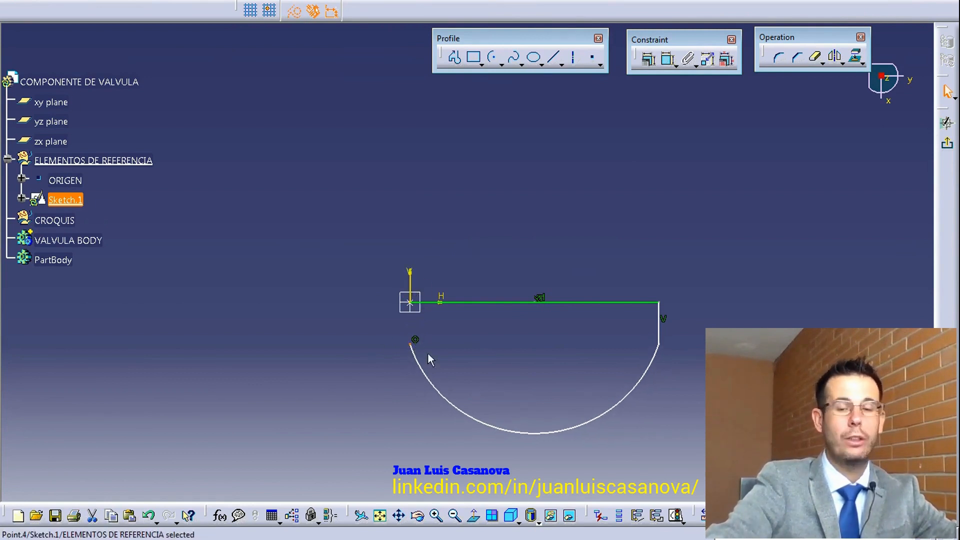
mouse_move(420, 347)
mouse_down()
mouse_move(396, 343)
mouse_move(398, 377)
mouse_move(413, 350)
mouse_up()
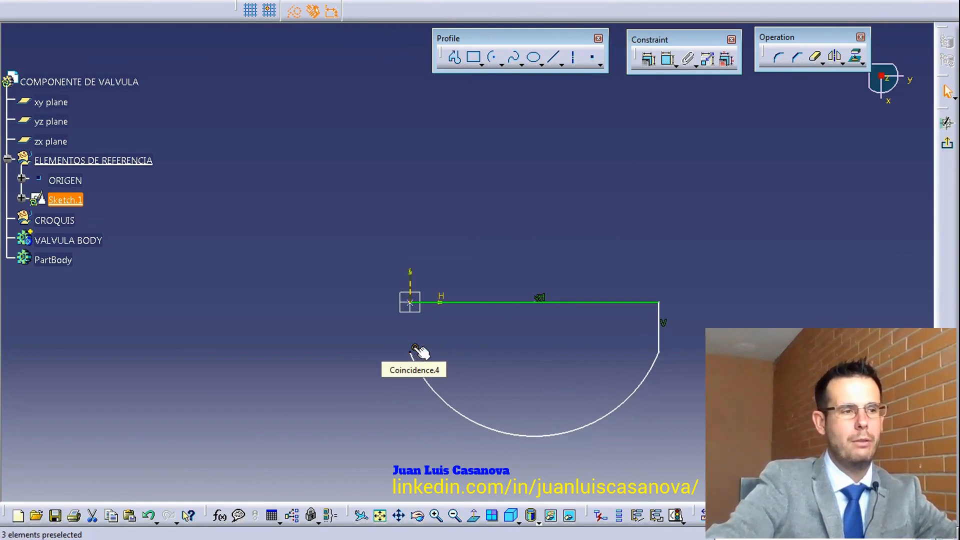
click(413, 347)
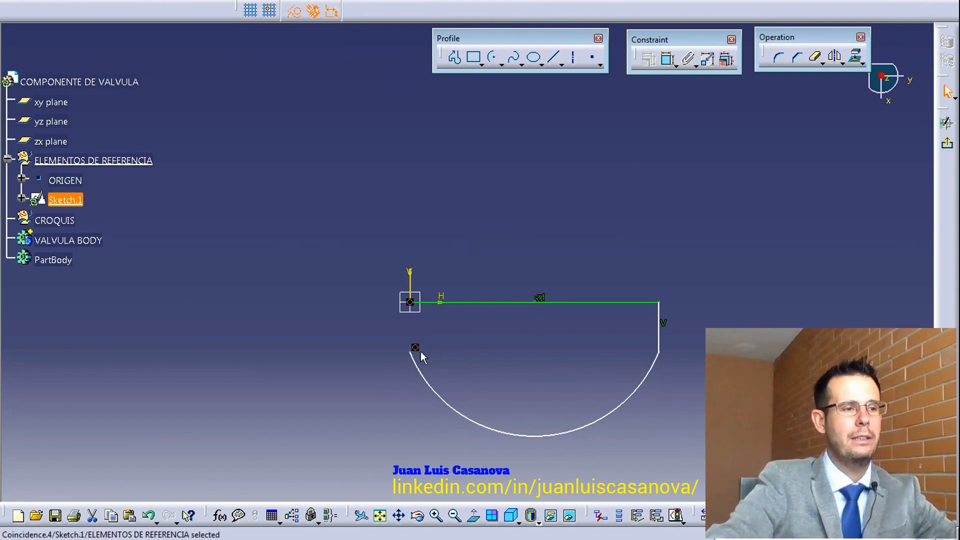
key(Delete)
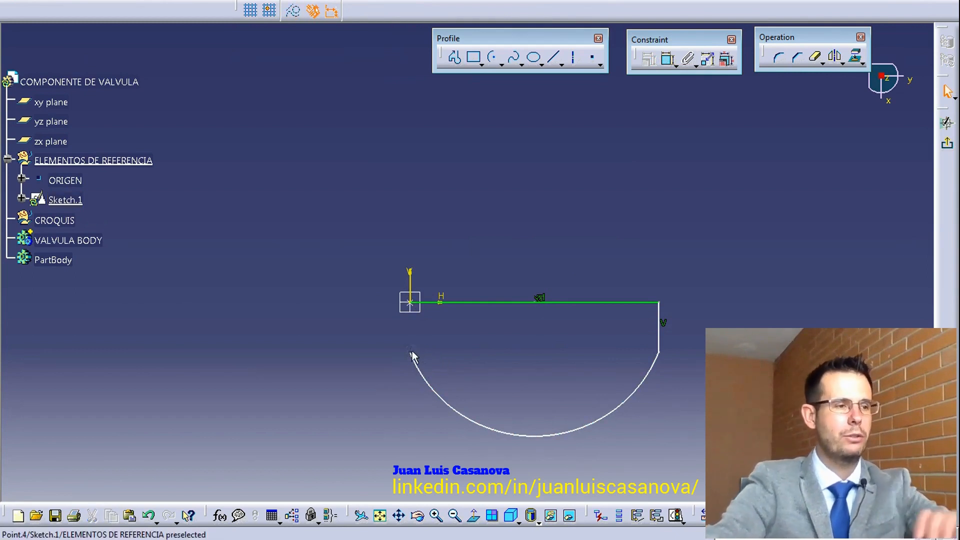
mouse_move(408, 352)
mouse_down()
mouse_move(436, 354)
mouse_move(403, 360)
mouse_move(416, 345)
mouse_move(416, 359)
mouse_move(403, 346)
mouse_move(411, 336)
mouse_move(383, 353)
mouse_move(396, 353)
mouse_up()
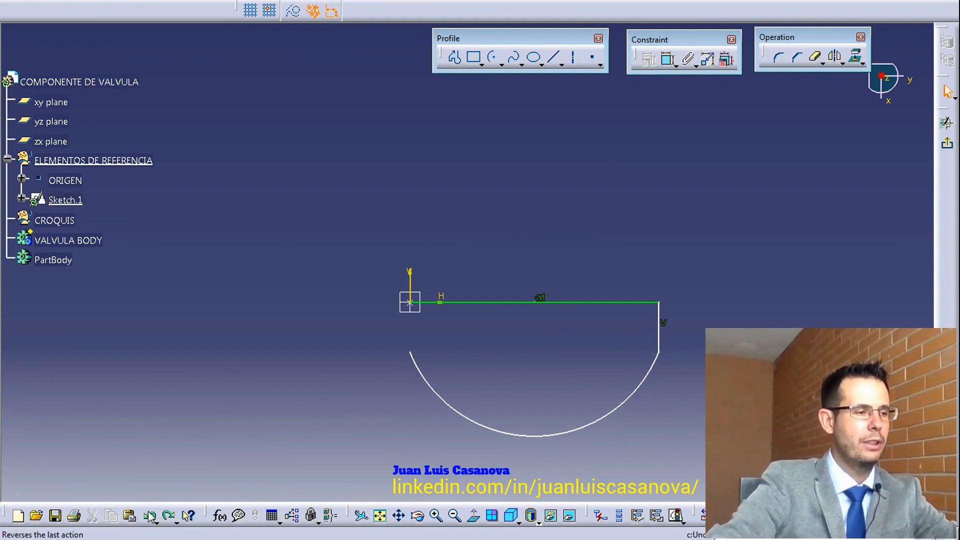
Close the profile with a vertical line from the arc's open end up to the sketch origin.
click(553, 57)
click(411, 351)
click(410, 303)
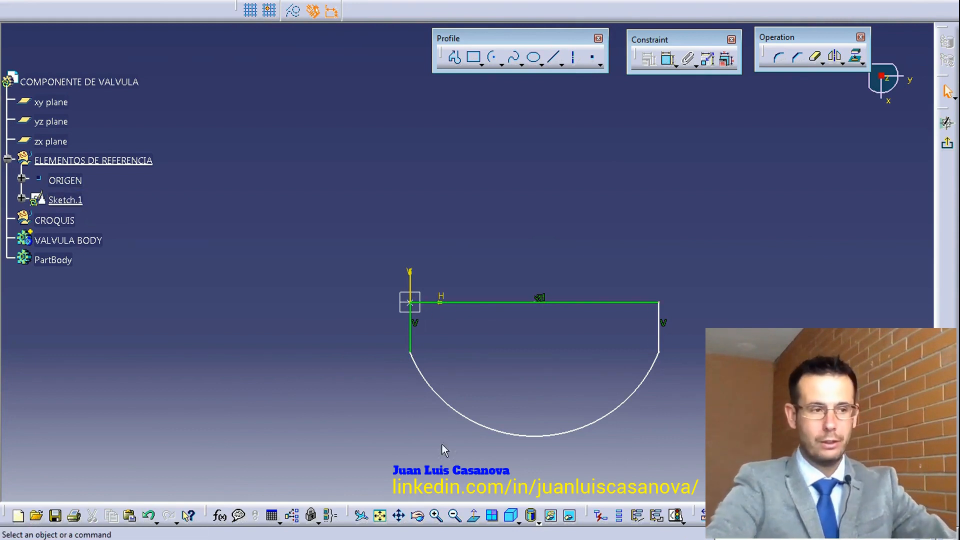
Add a radius dimension to the arc and set it to 8 mm.
middle_drag(699, 390, 644, 325)
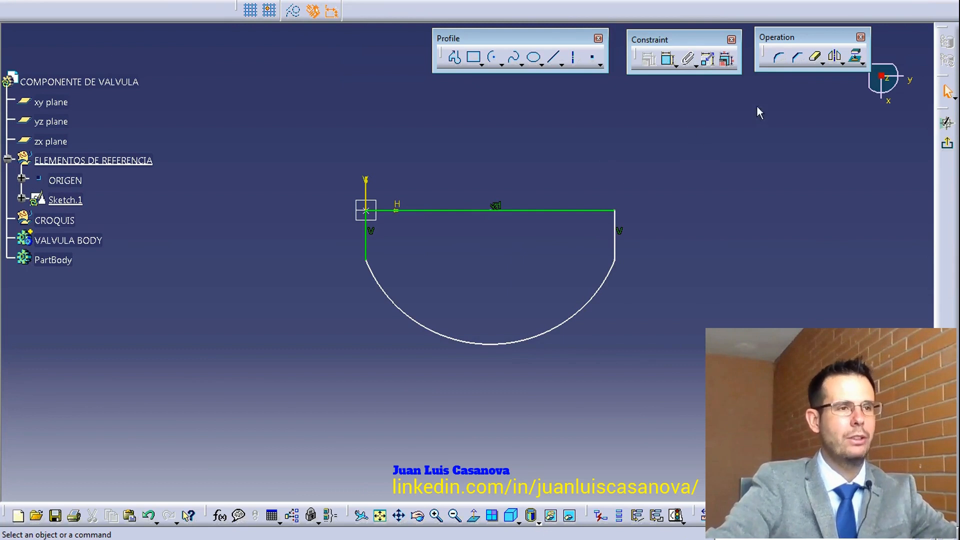
click(667, 60)
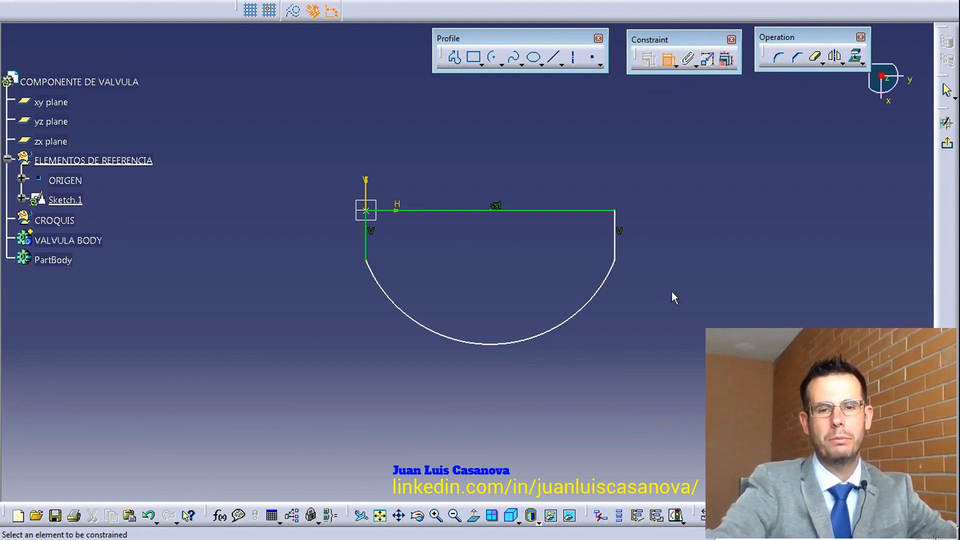
click(594, 299)
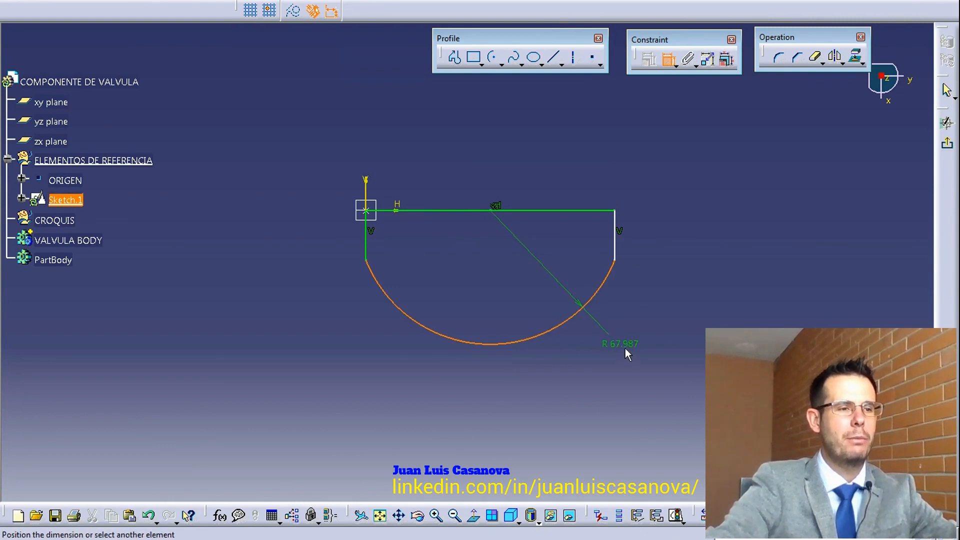
click(625, 347)
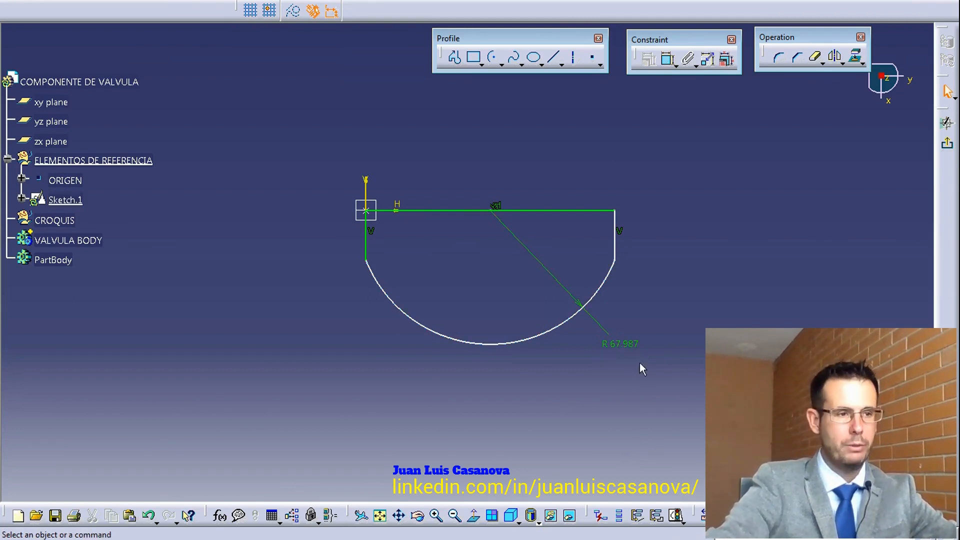
double_click(628, 343)
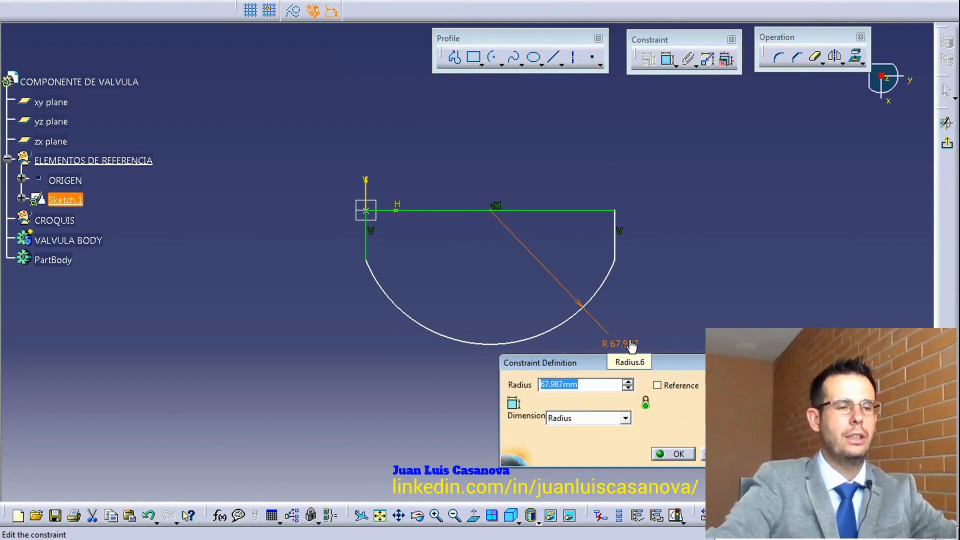
text(8)
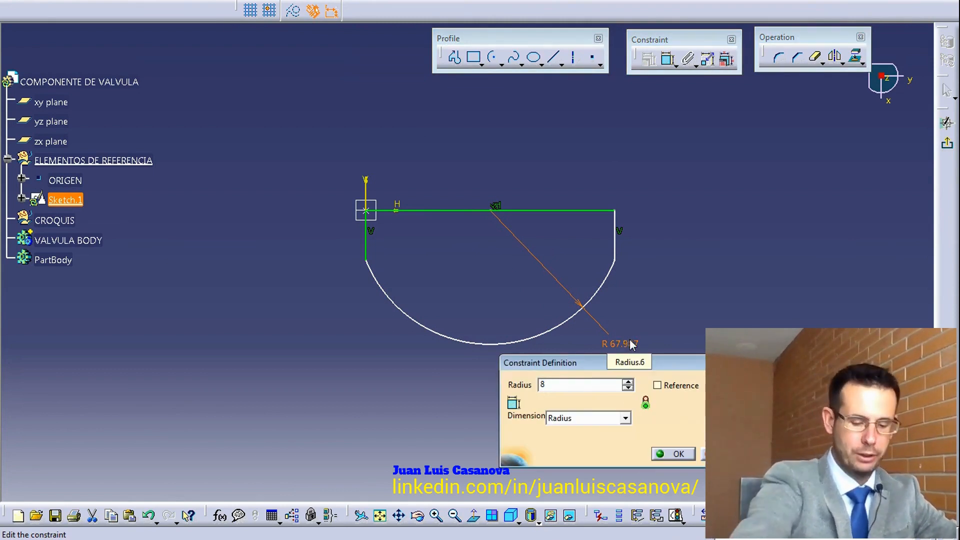
key(Return)
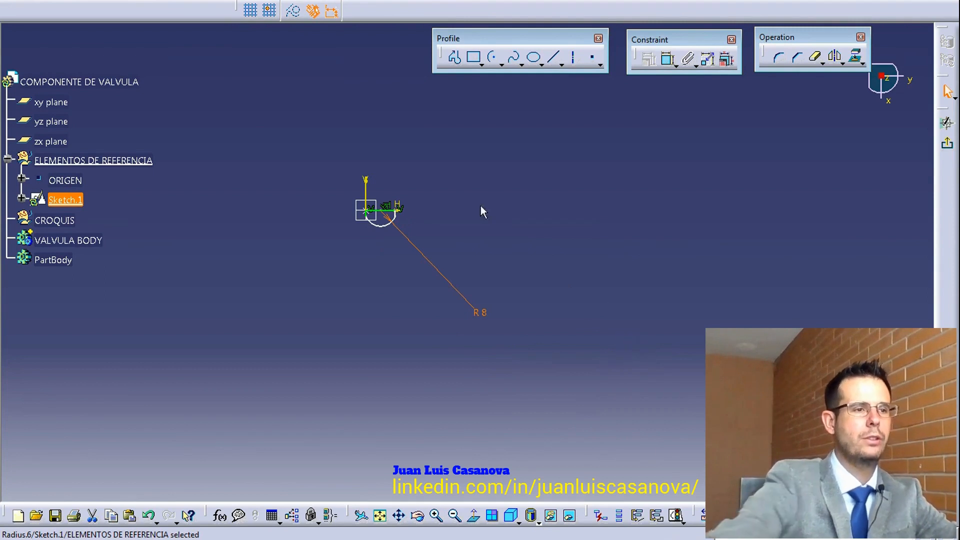
Move the arc's radius dimension label closer to the arc.
mouse_move(464, 235)
middle_down()
mouse_move(475, 232)
mouse_move(553, 281)
mouse_move(550, 124)
mouse_move(617, 287)
mouse_move(587, 236)
mouse_move(594, 340)
mouse_move(616, 398)
middle_up()
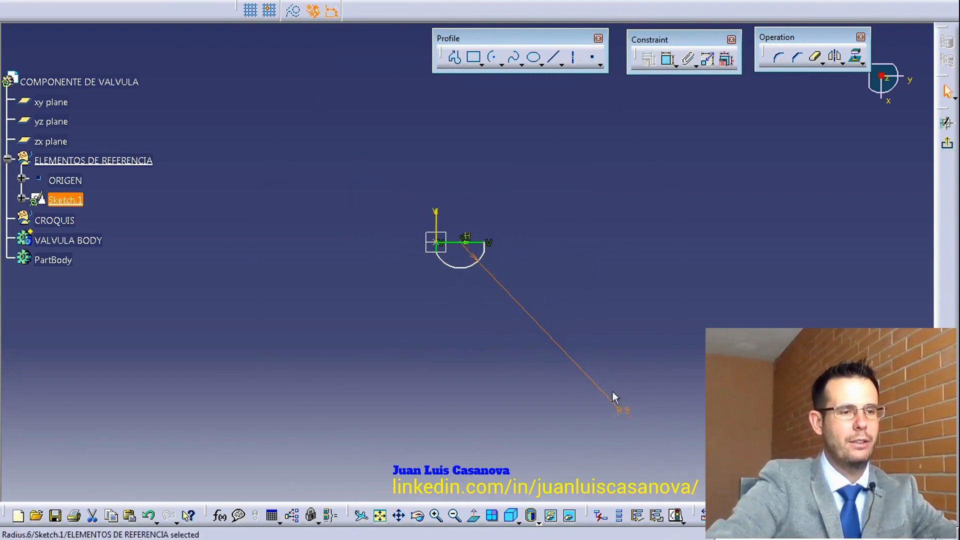
drag(591, 369, 484, 264)
mouse_move(472, 339)
middle_down()
mouse_move(490, 345)
mouse_move(480, 358)
mouse_move(486, 155)
mouse_move(645, 454)
mouse_move(618, 356)
mouse_move(627, 383)
middle_up()
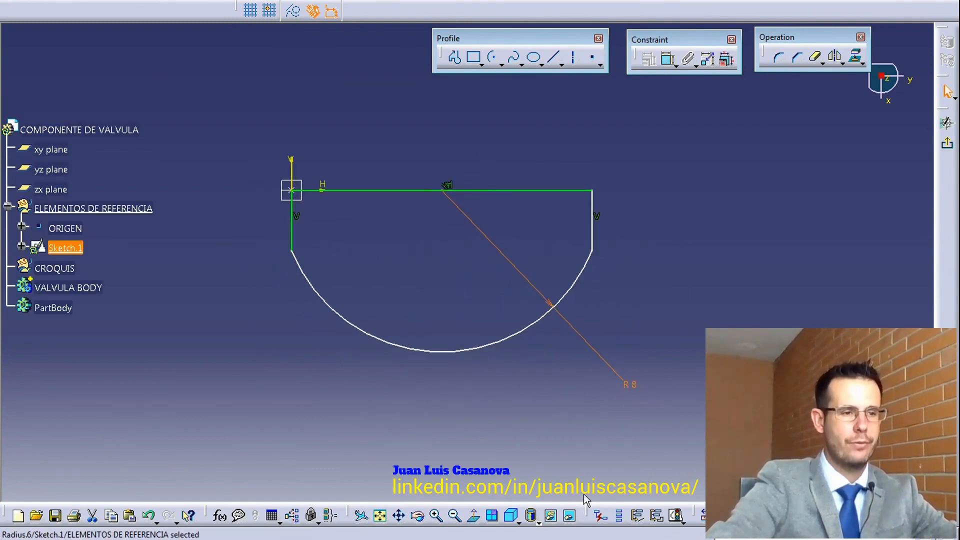
drag(631, 387, 592, 357)
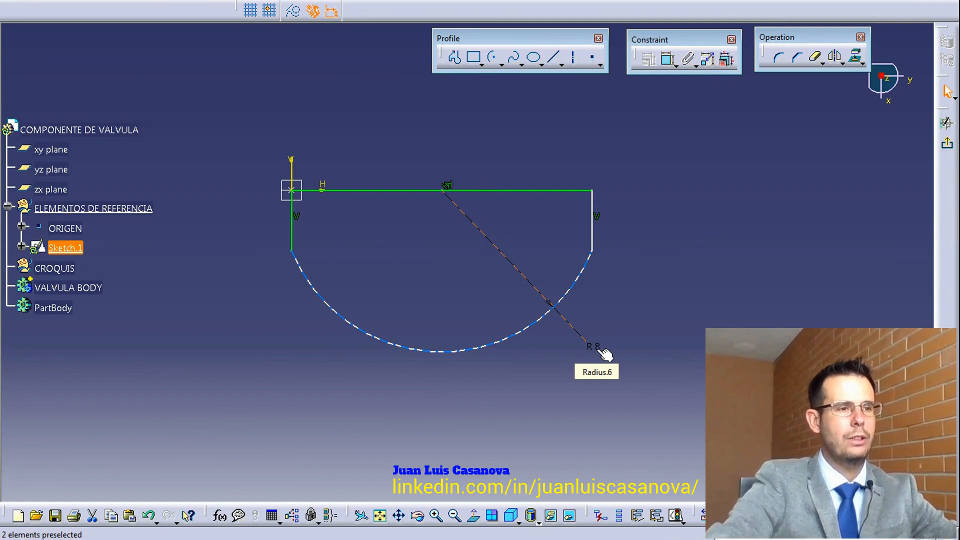
Add a length dimension to the profile's upper horizontal line and set it to 15 mm.
click(670, 60)
click(530, 190)
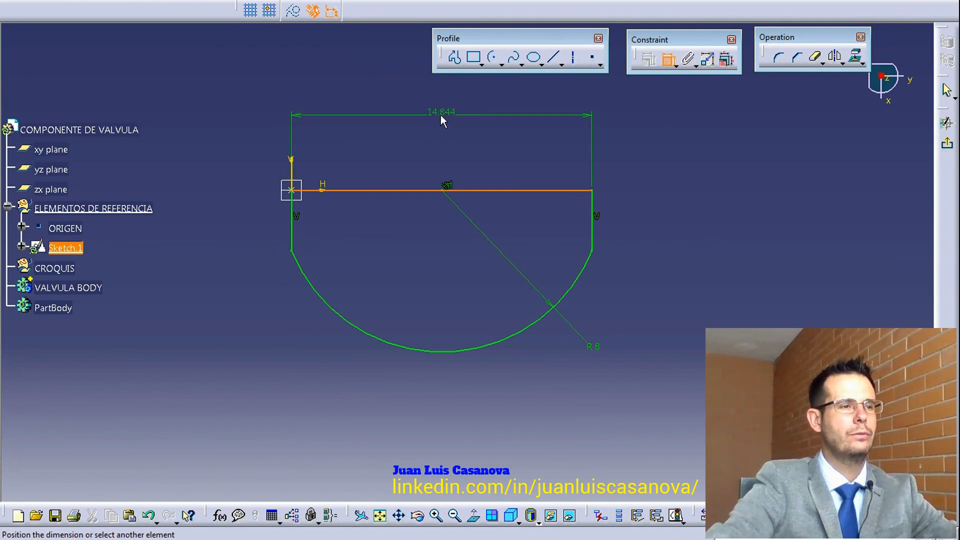
click(440, 114)
double_click(435, 112)
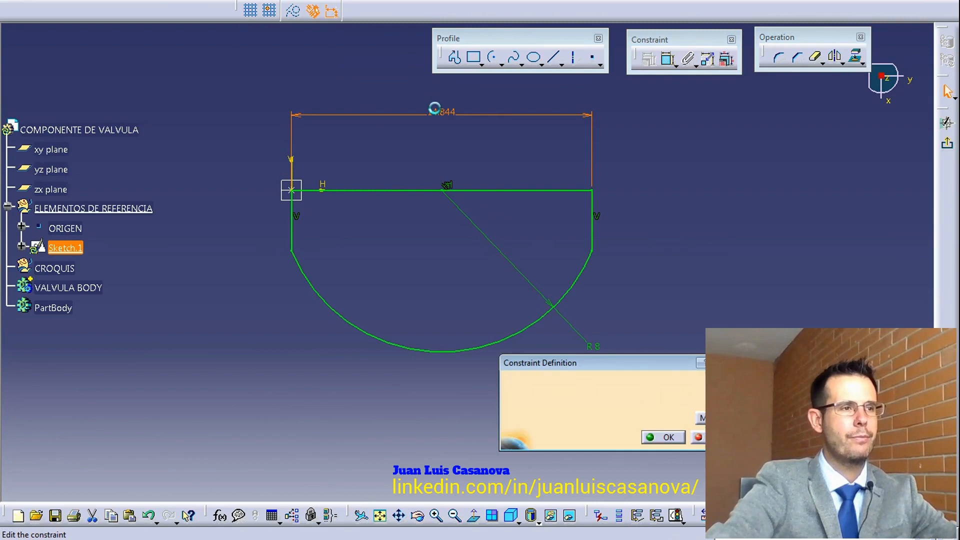
text(15)
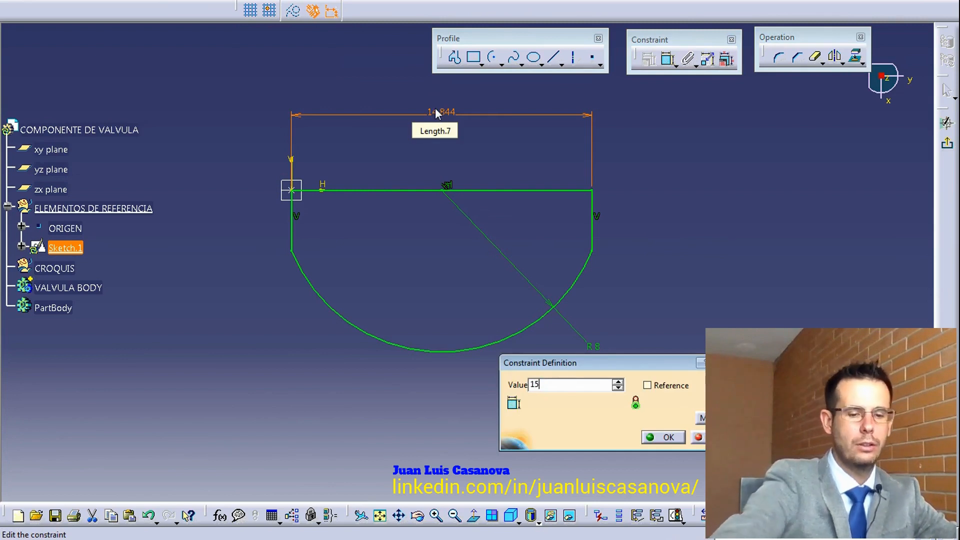
key(Return)
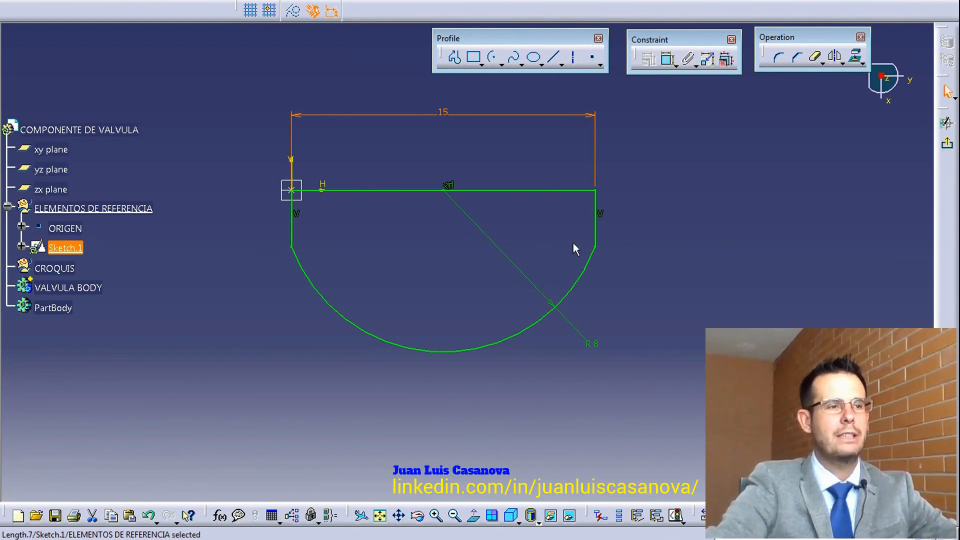
Try adding a length dimension to the vertical line opposite the sketch origin, and delete that dimension.
click(559, 189)
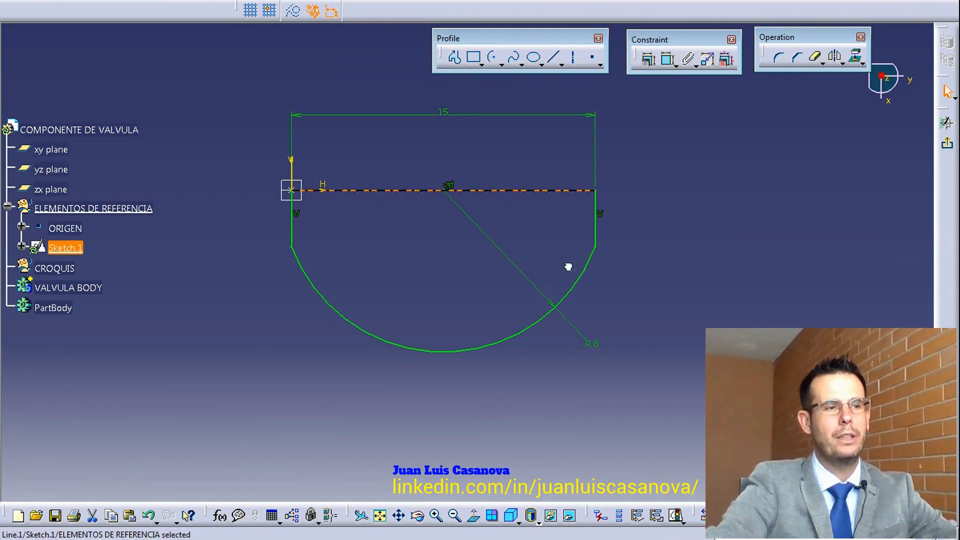
click(598, 233)
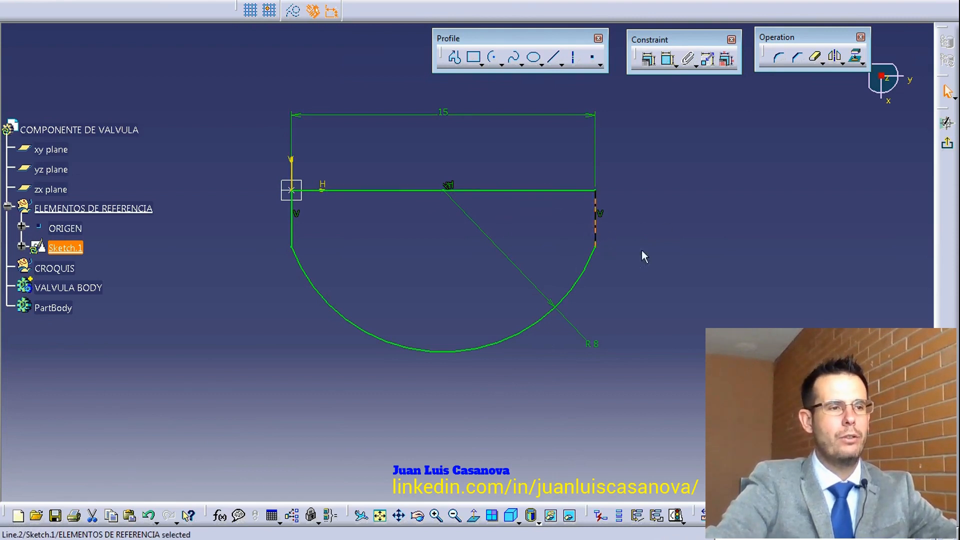
click(387, 346)
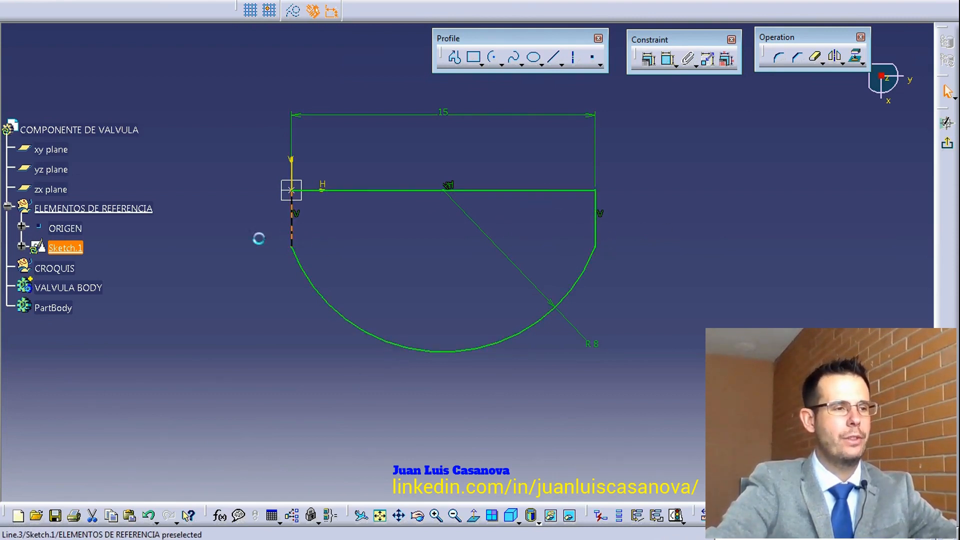
click(486, 299)
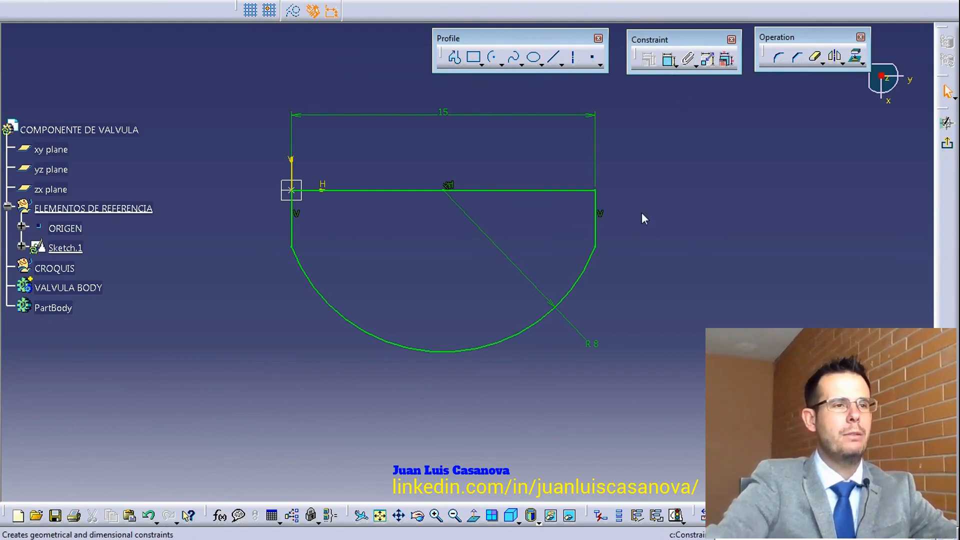
click(595, 229)
click(677, 232)
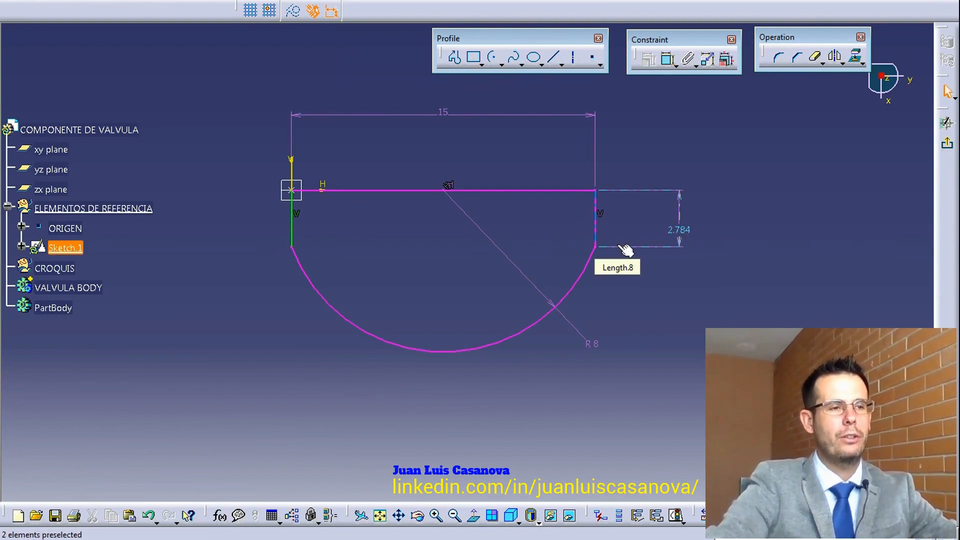
click(683, 232)
key(Delete)
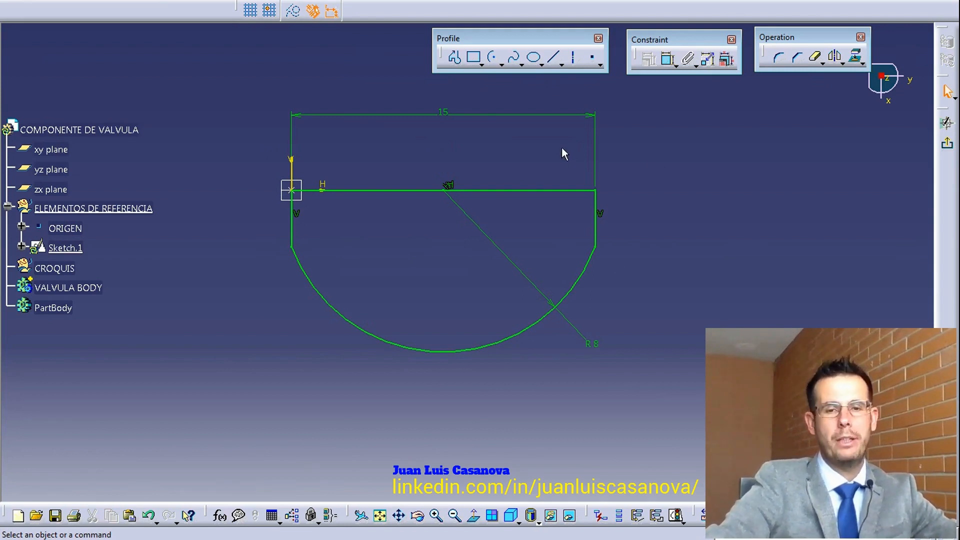
Exit the sketch and move Sketch.1 from ELEMENTOS DE REFERENCIA into the CROQUIS geometrical set.
click(949, 150)
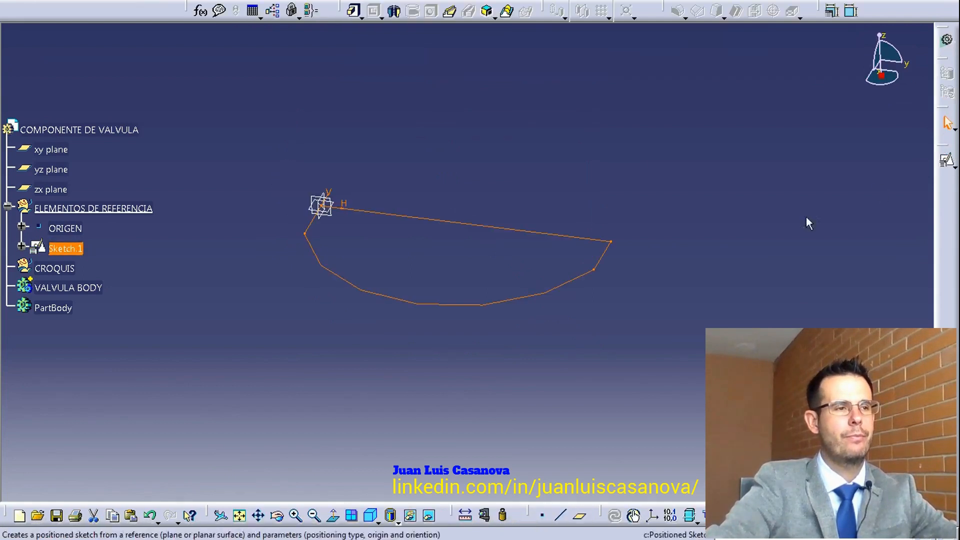
click(297, 328)
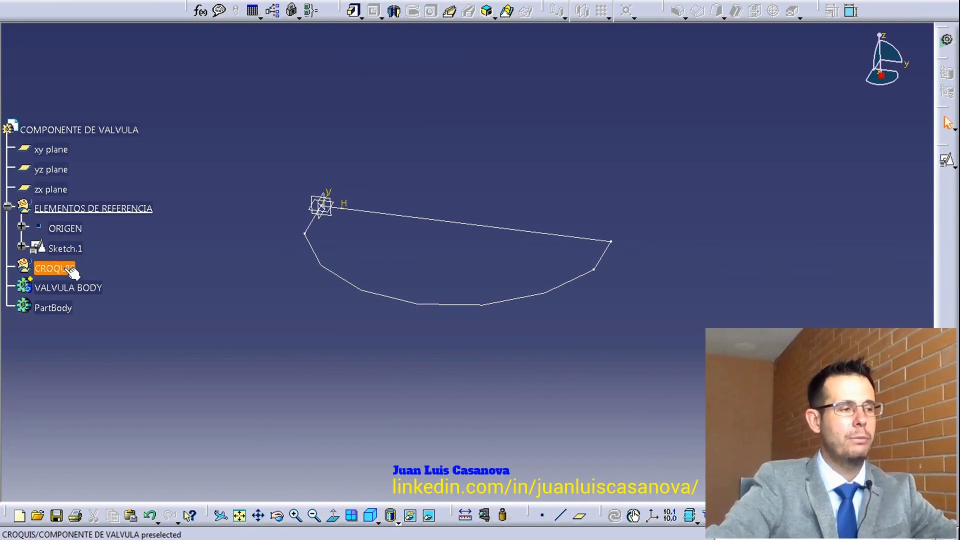
click(70, 249)
drag(66, 274, 38, 270)
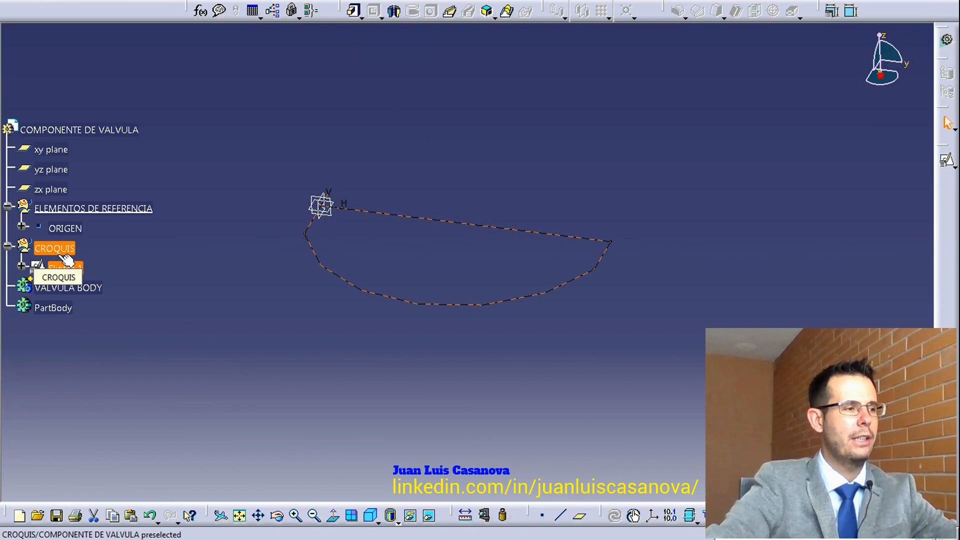
click(358, 362)
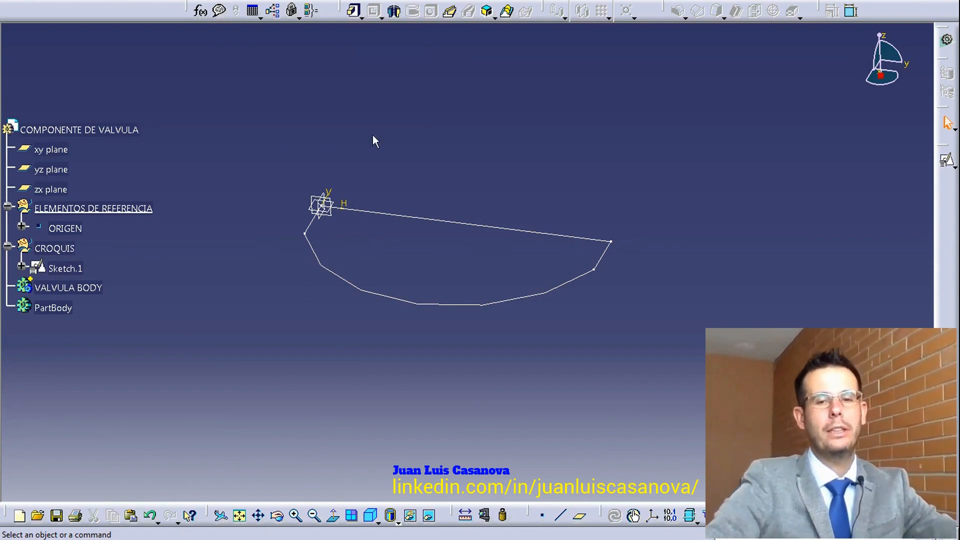
click(353, 12)
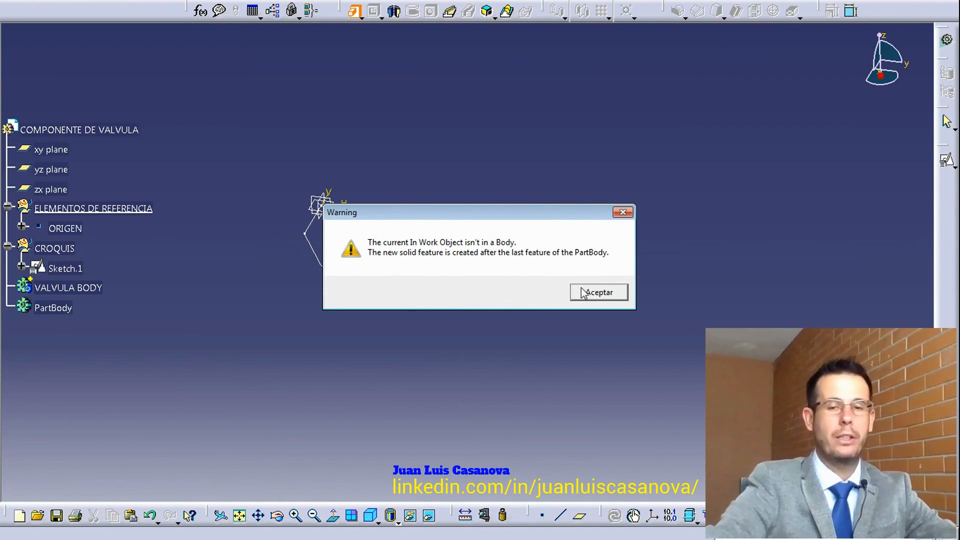
click(606, 292)
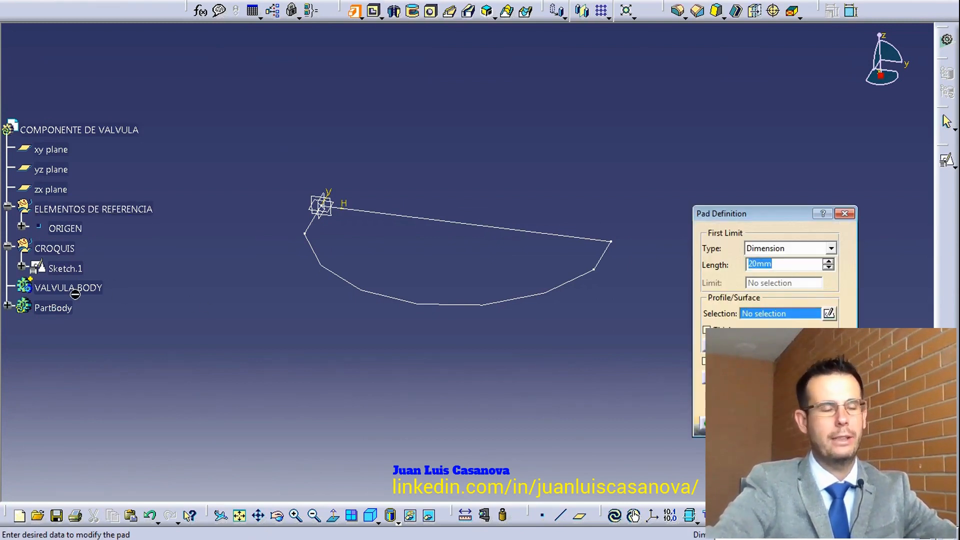
key(Escape)
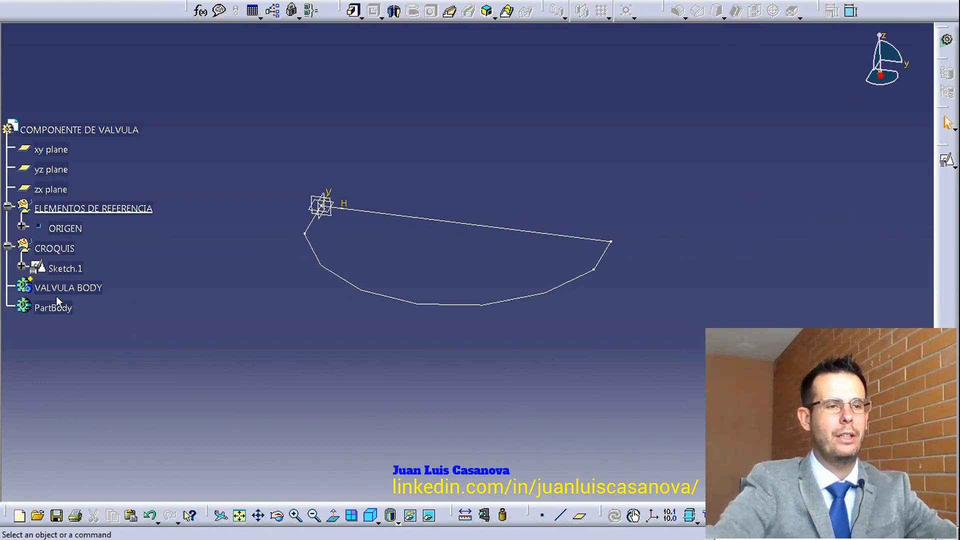
Define VALVULA BODY as the in-work object and start a pad from Sketch.1 with a length of 3 mm.
right_click(56, 288)
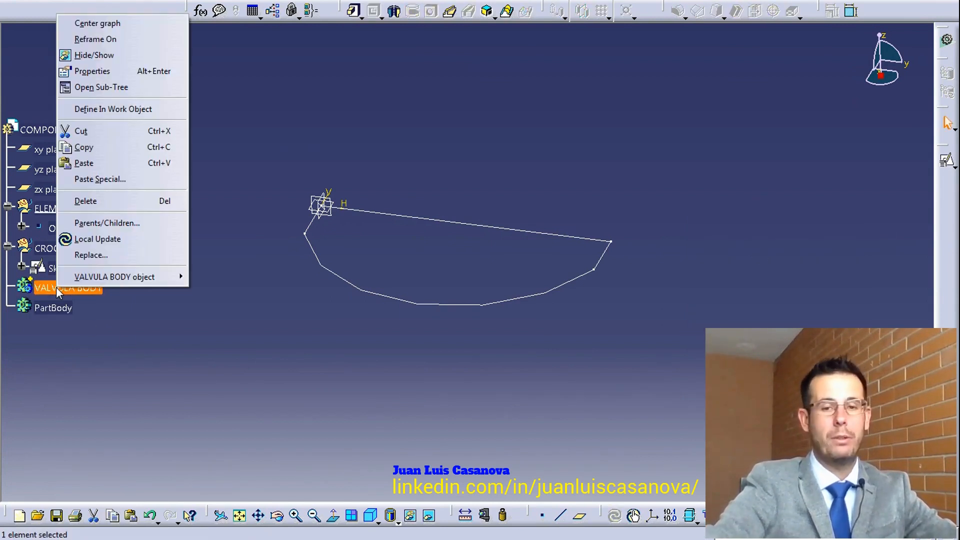
click(119, 109)
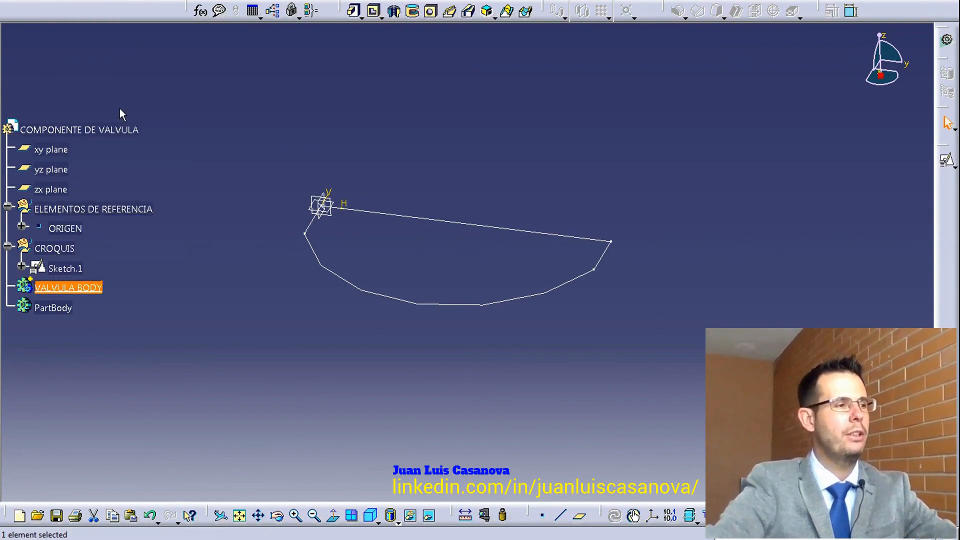
click(353, 11)
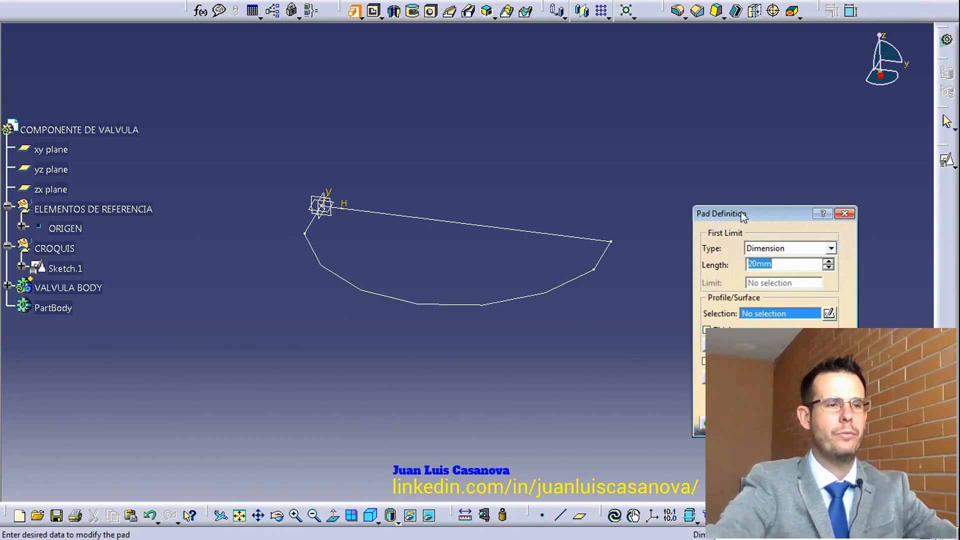
drag(741, 212, 735, 120)
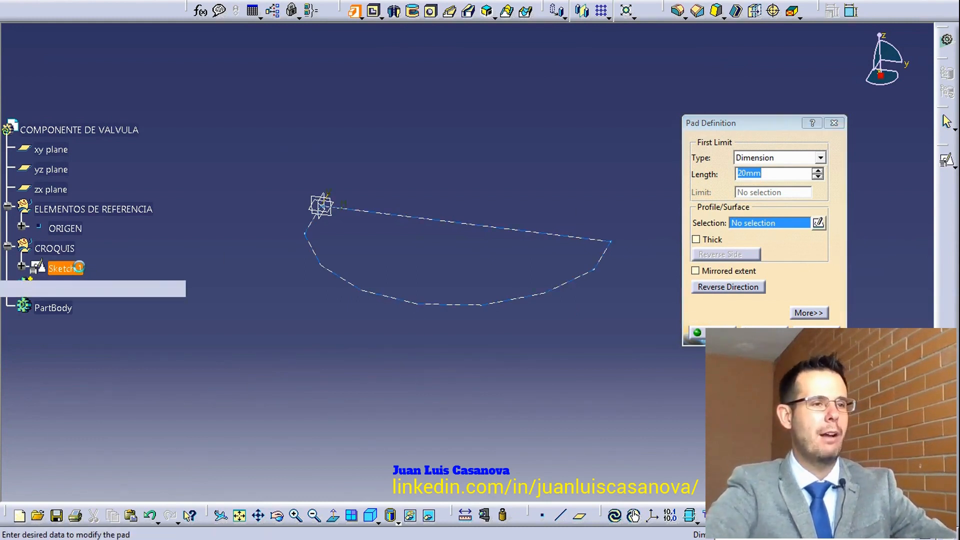
click(75, 268)
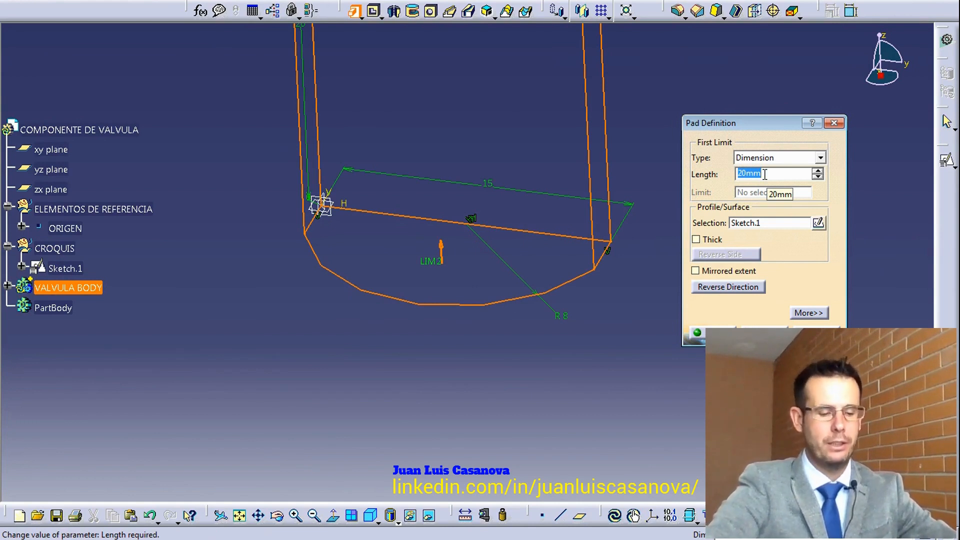
key(Return)
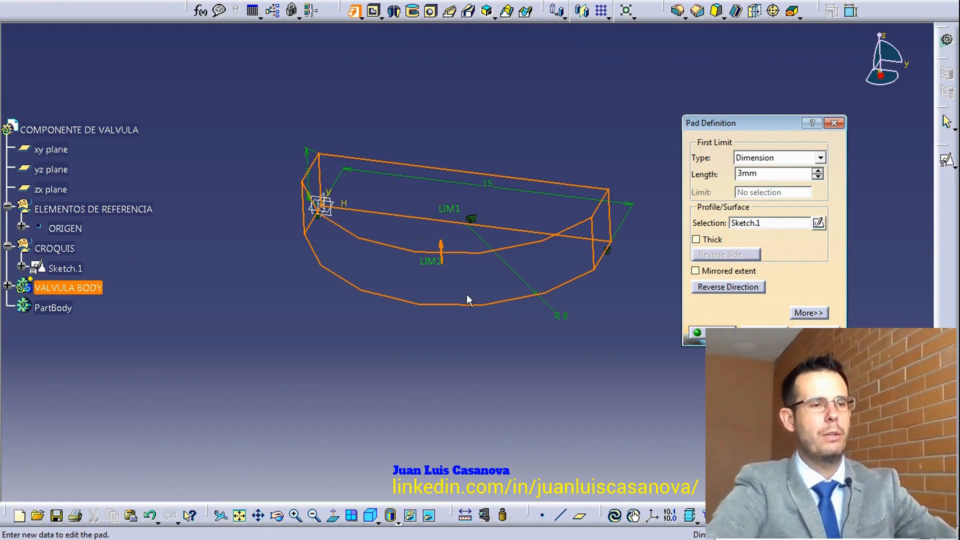
Choose Dimension as the pad's first limit type and turn on its mirrored extent.
click(820, 158)
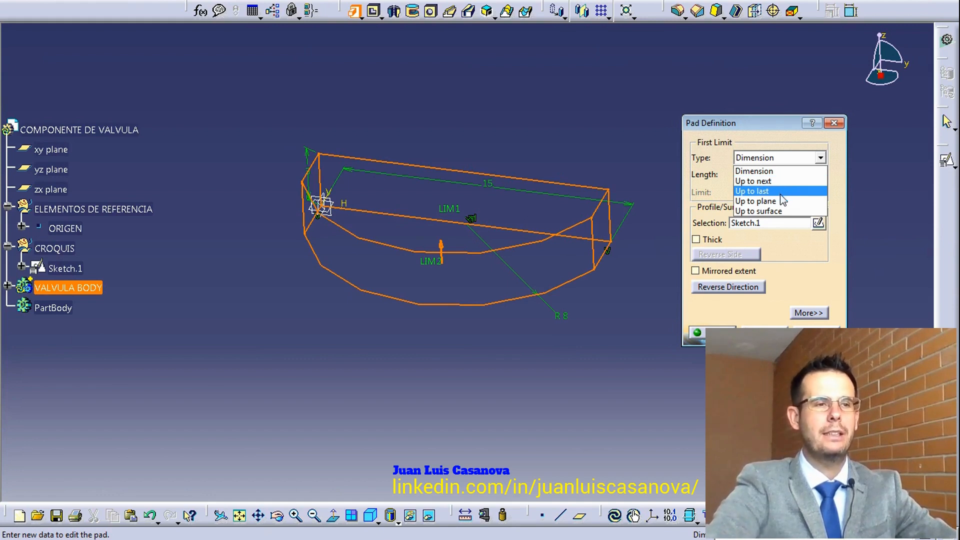
click(783, 171)
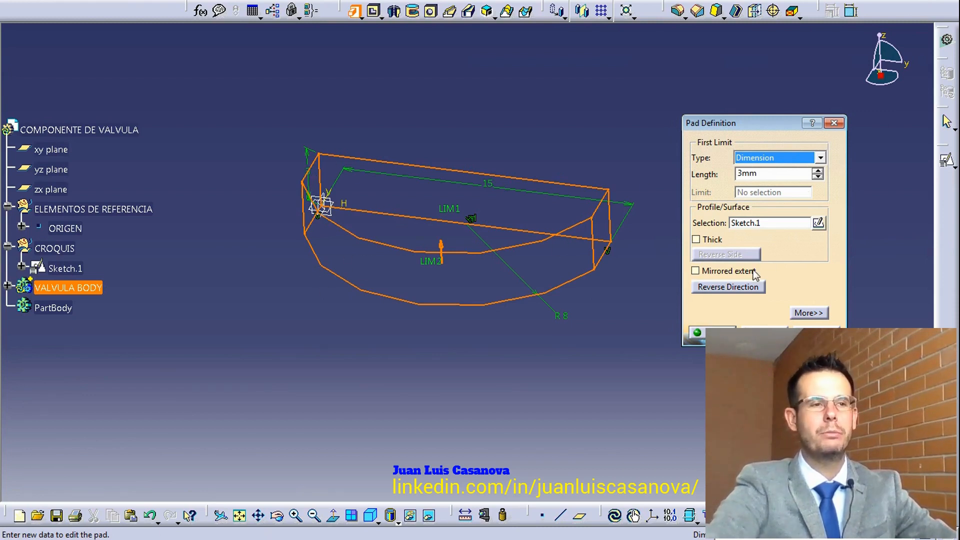
click(731, 271)
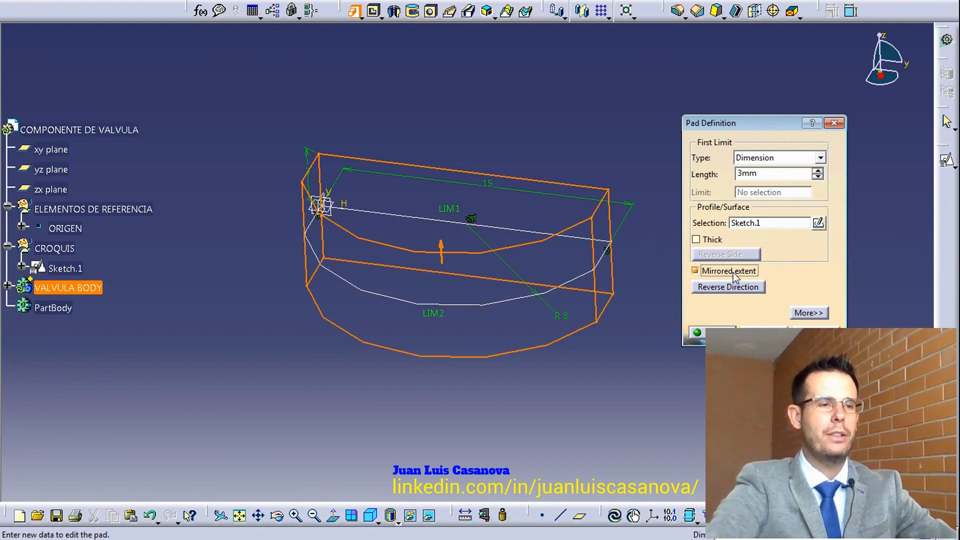
middle_drag(467, 252, 480, 256)
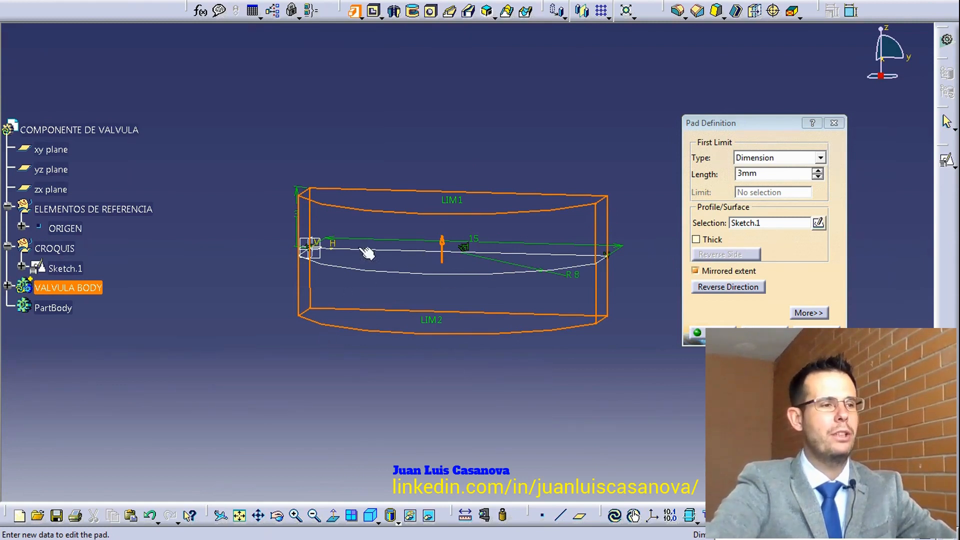
click(722, 274)
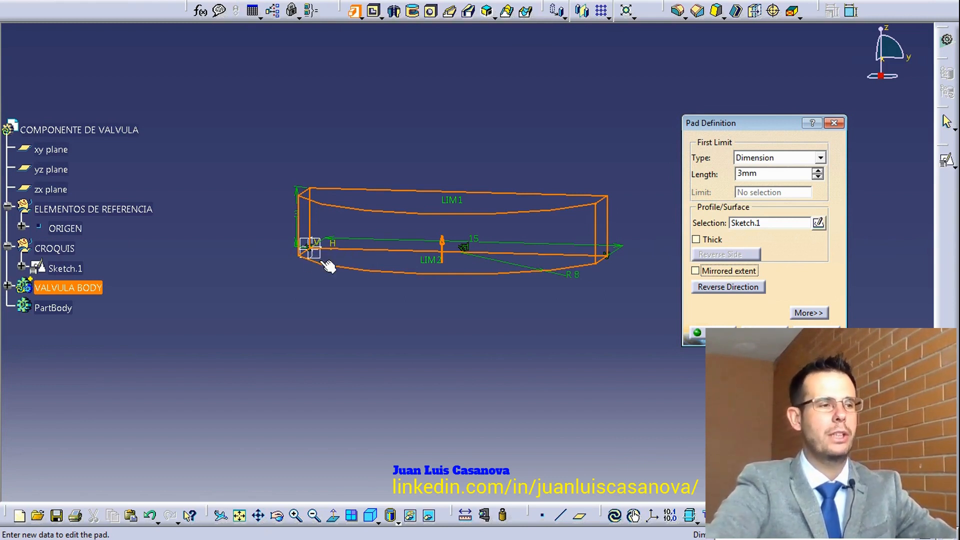
click(726, 272)
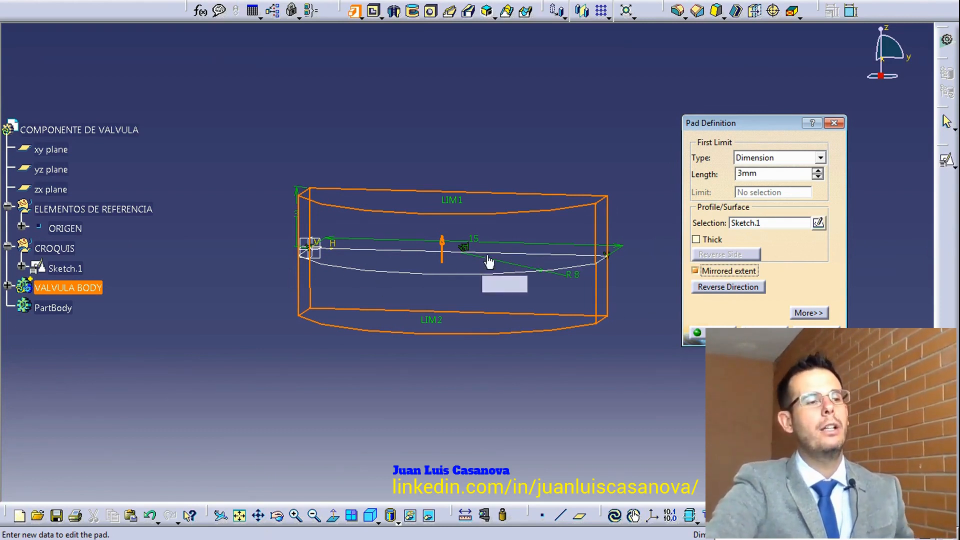
Set the mirrored pad's length to 1.5 mm and complete the pad.
drag(758, 174, 737, 175)
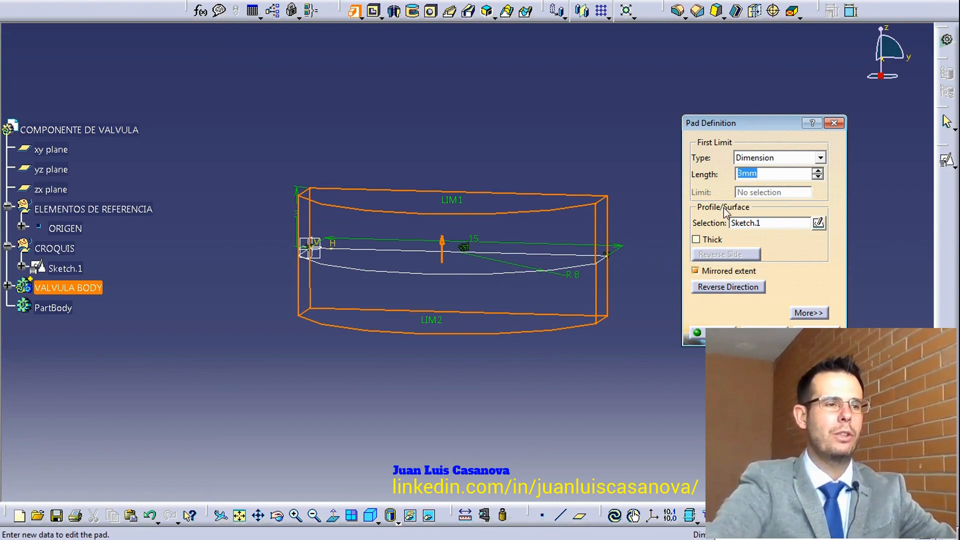
text(1.5)
key(Return)
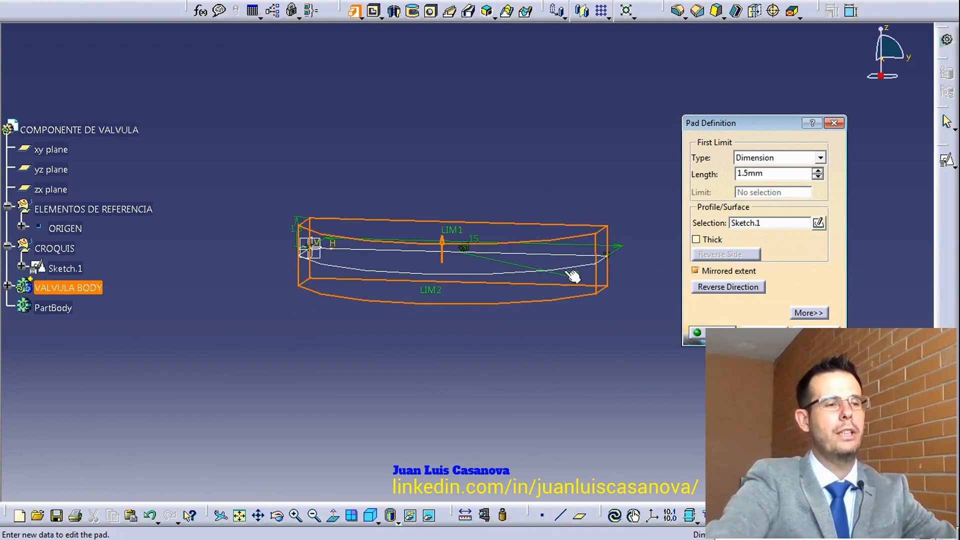
click(702, 336)
middle_drag(561, 161, 490, 281)
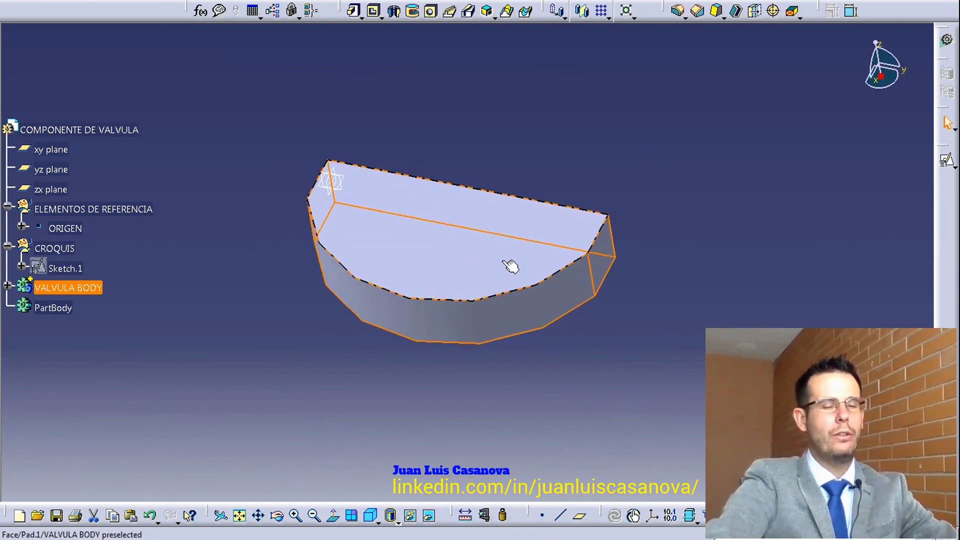